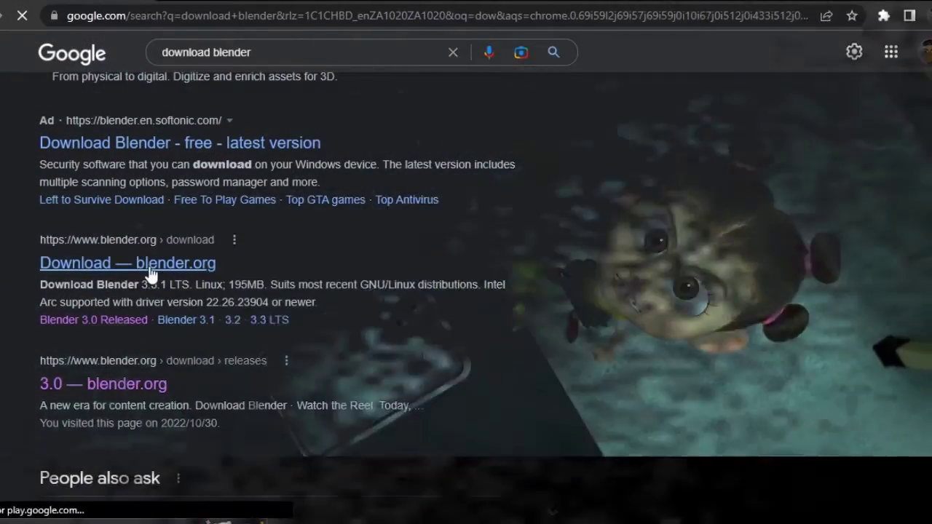
# Open blender.org's download page and expand 'macOS, Linux, and other versions'
pyautogui.click(149, 267)
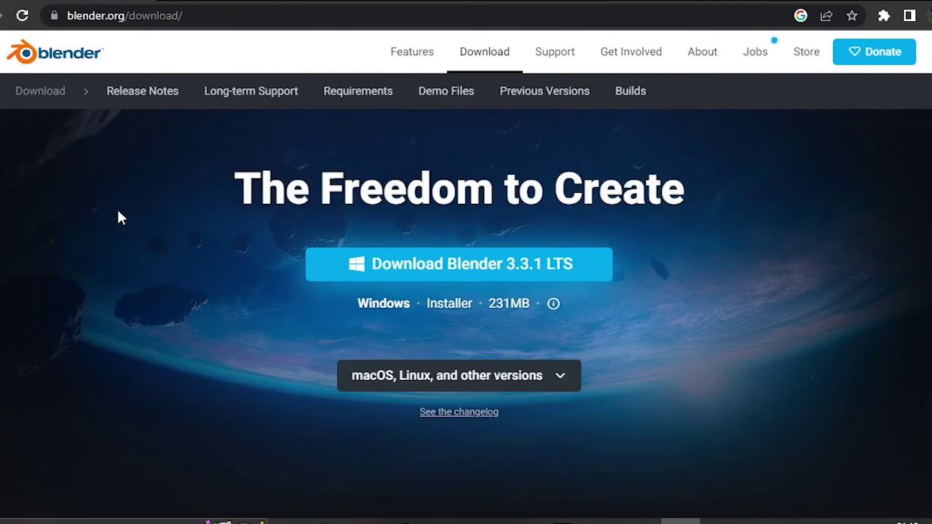
pyautogui.scroll(-3, 109, 219)
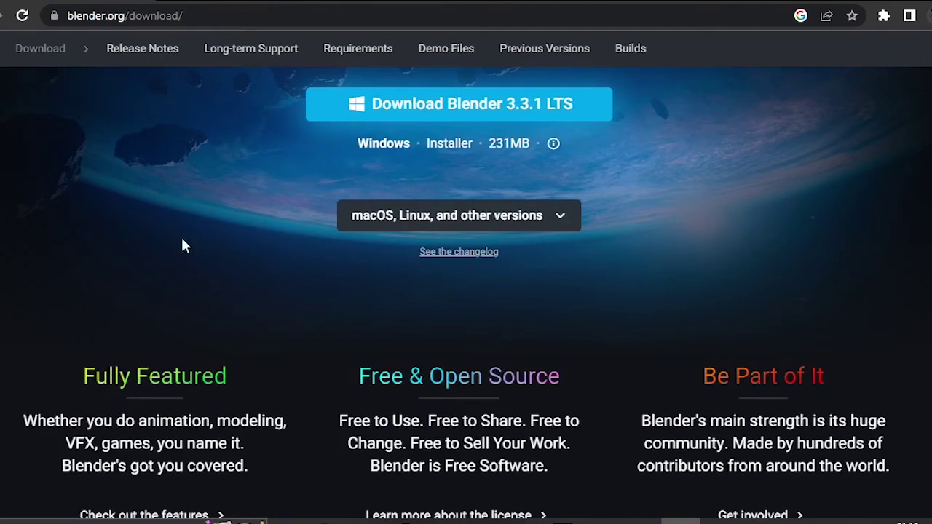
pyautogui.scroll(-8, 203, 271)
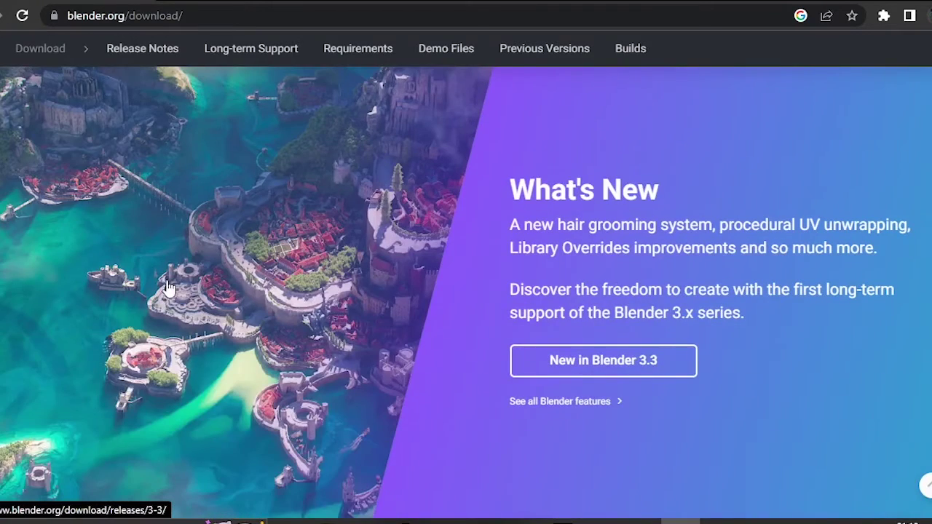
pyautogui.scroll(8, 398, 301)
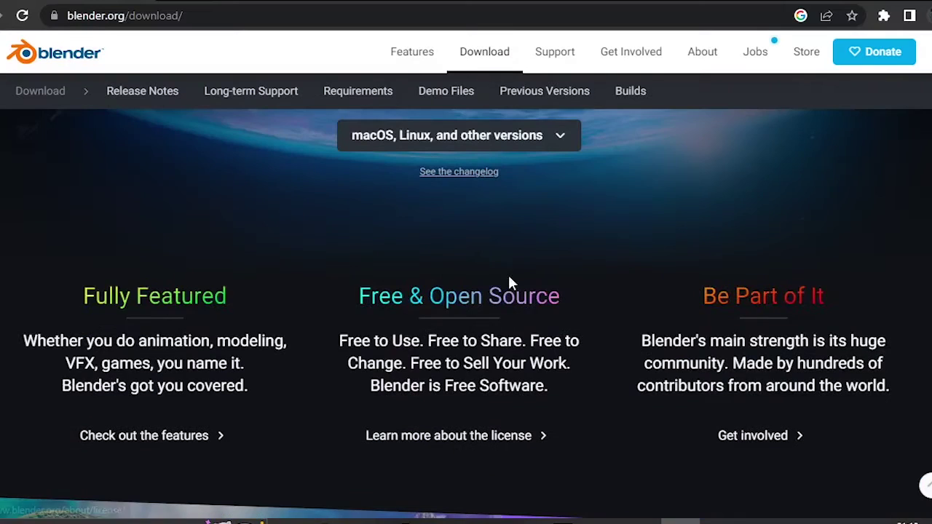
pyautogui.scroll(3, 407, 279)
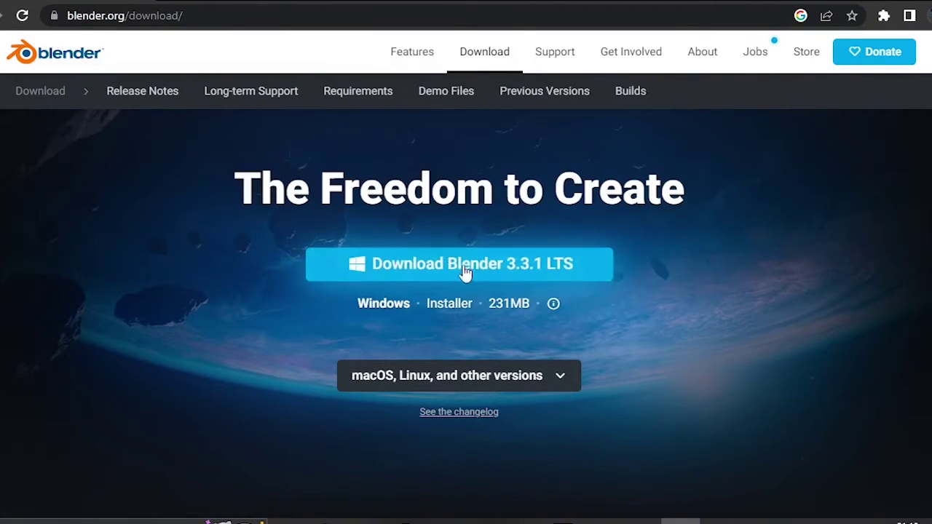
pyautogui.click(472, 384)
pyautogui.scroll(-4, 705, 408)
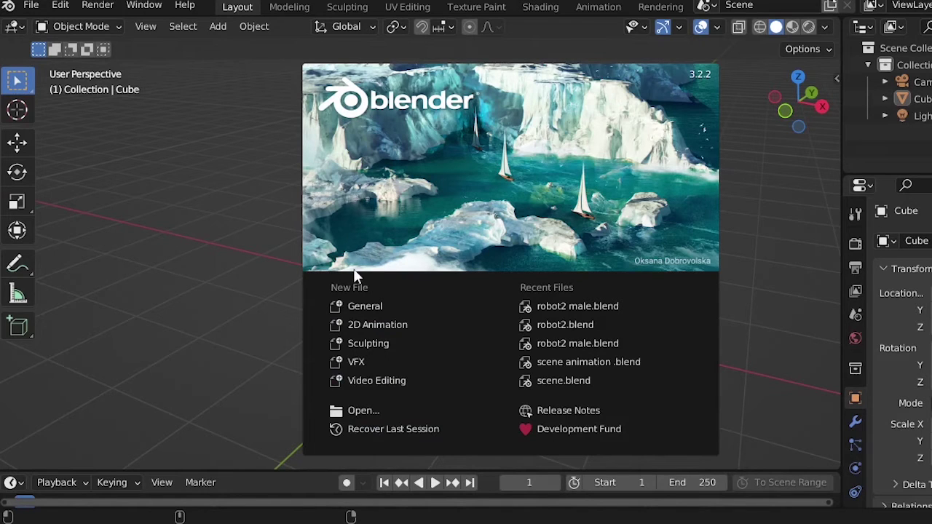
# Start a new General file and box-select the default cube after a few trial box drags
pyautogui.click(366, 306)
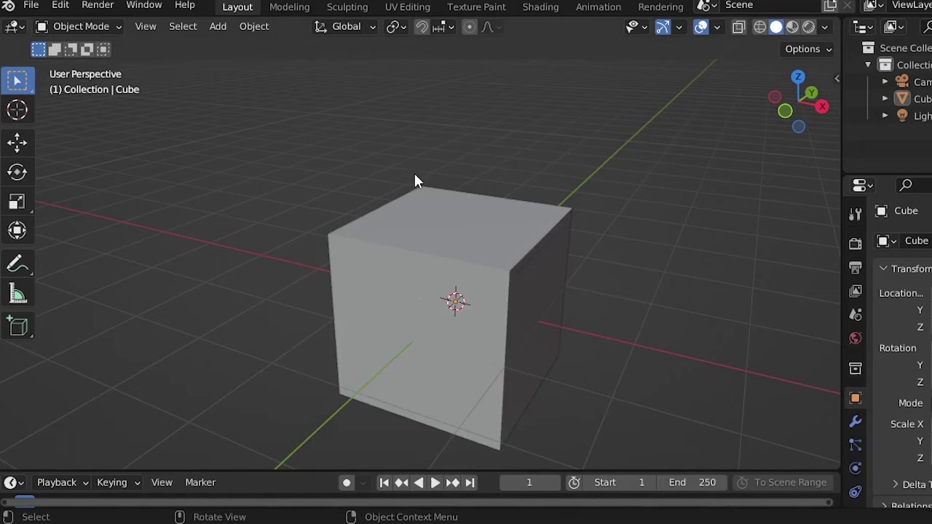
pyautogui.moveTo(241, 110); pyautogui.dragTo(329, 191)
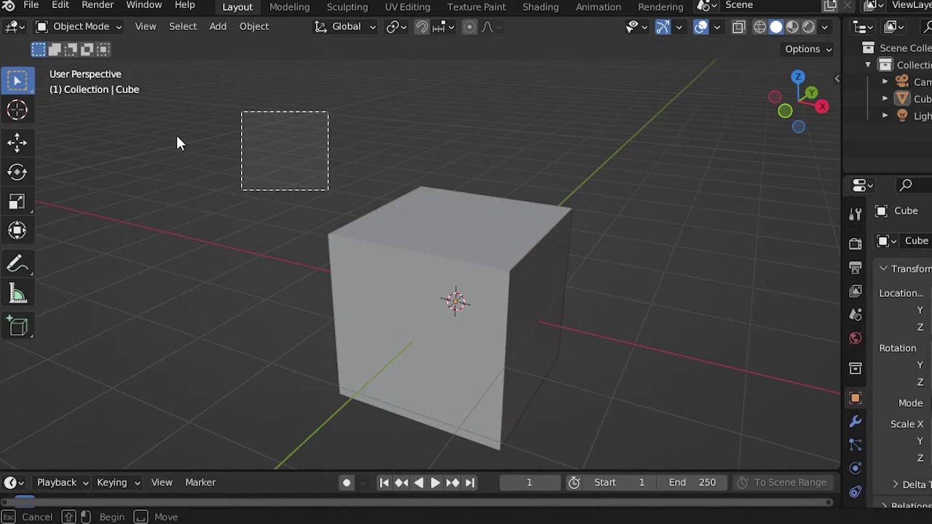
pyautogui.moveTo(154, 102); pyautogui.dragTo(347, 151)
pyautogui.moveTo(275, 175); pyautogui.dragTo(258, 202)
pyautogui.moveTo(291, 79); pyautogui.dragTo(273, 200)
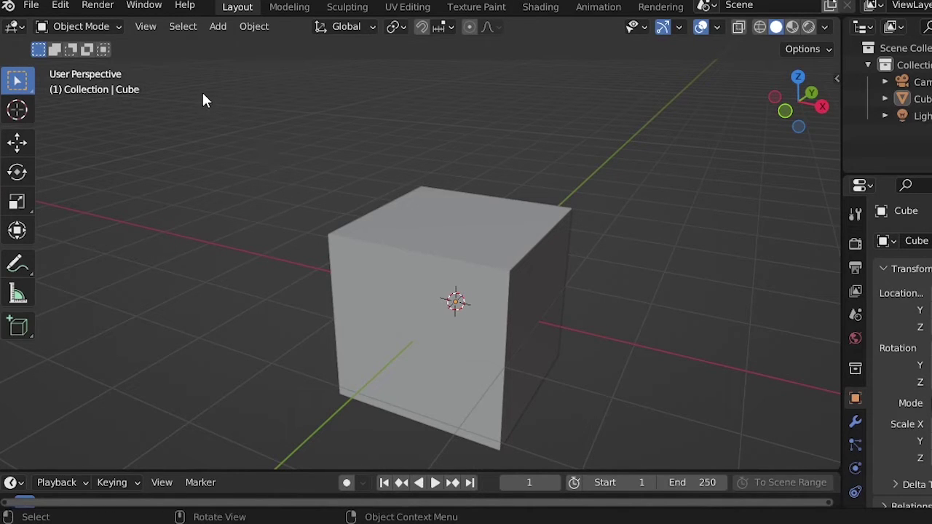
pyautogui.moveTo(203, 94); pyautogui.dragTo(767, 452)
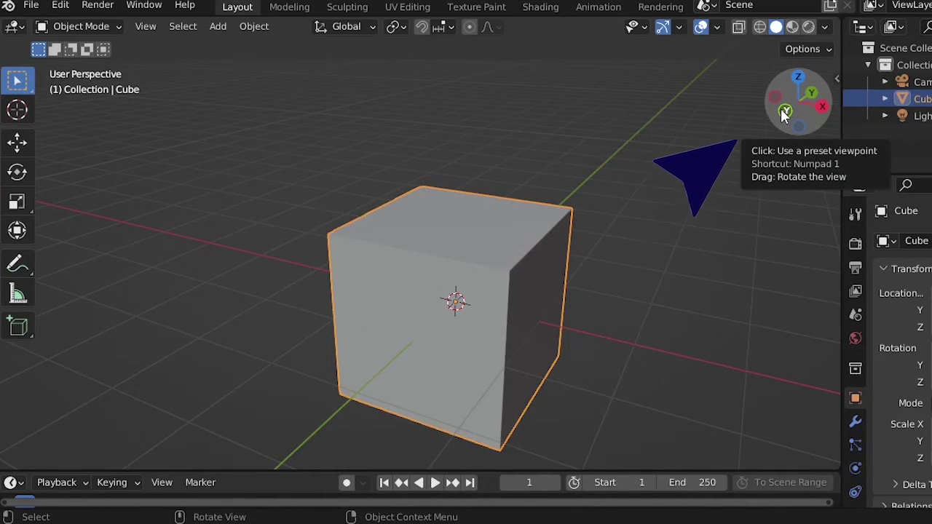
# Orbit and zoom the viewport to view the default cube from several angles
pyautogui.moveTo(786, 114); pyautogui.dragTo(730, 175)
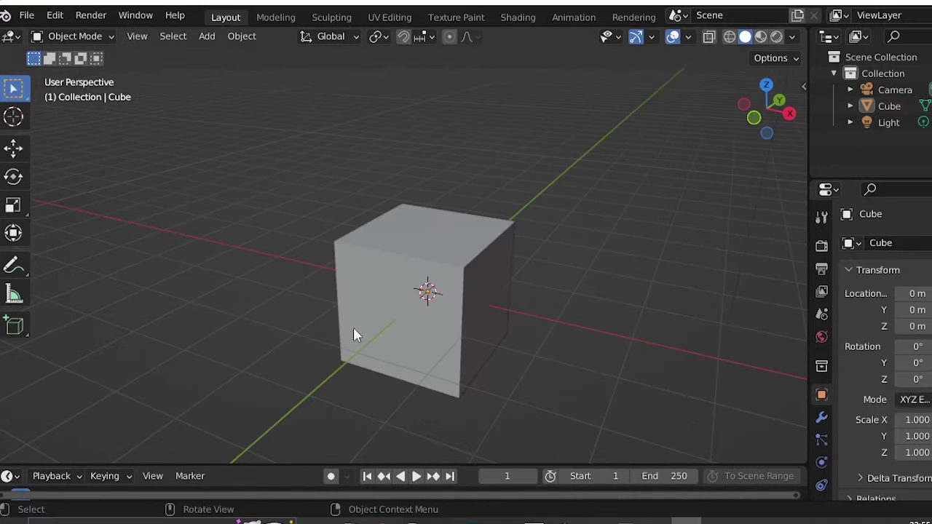
pyautogui.scroll(6, 370, 375)
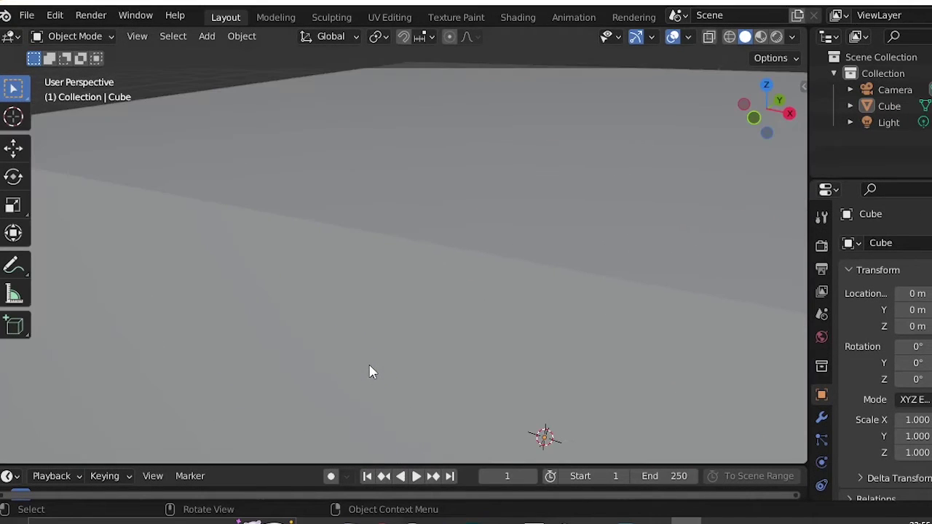
pyautogui.scroll(-10, 369, 371)
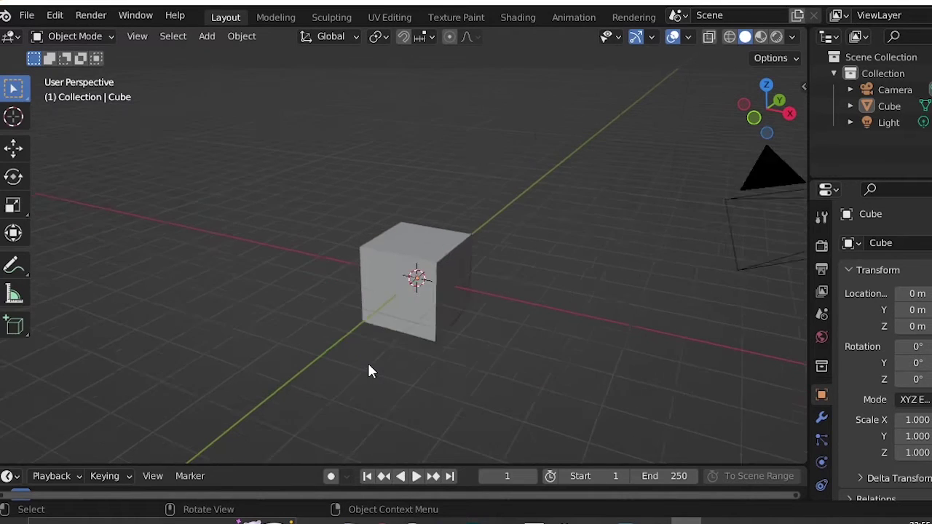
pyautogui.scroll(-4, 368, 370)
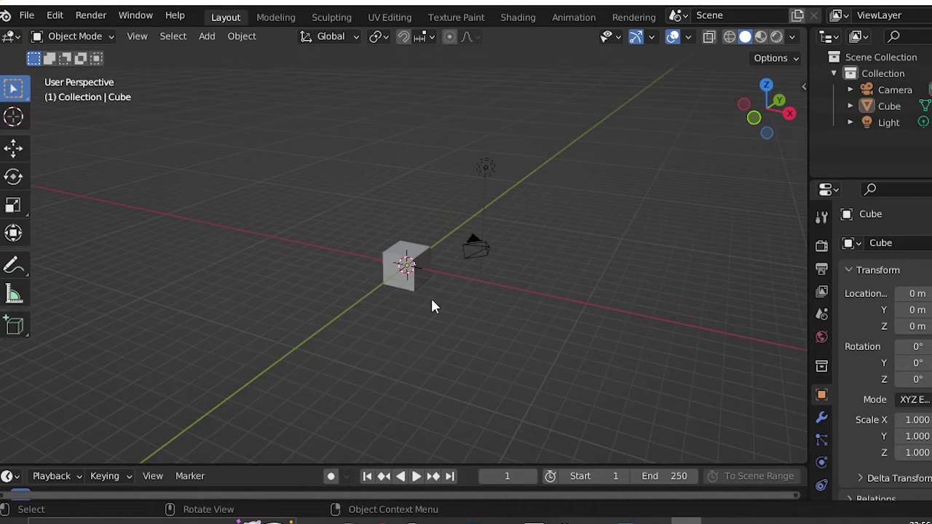
pyautogui.scroll(6, 430, 300)
pyautogui.scroll(5, 429, 303)
pyautogui.moveTo(427, 301); pyautogui.dragTo(389, 271, button='middle')
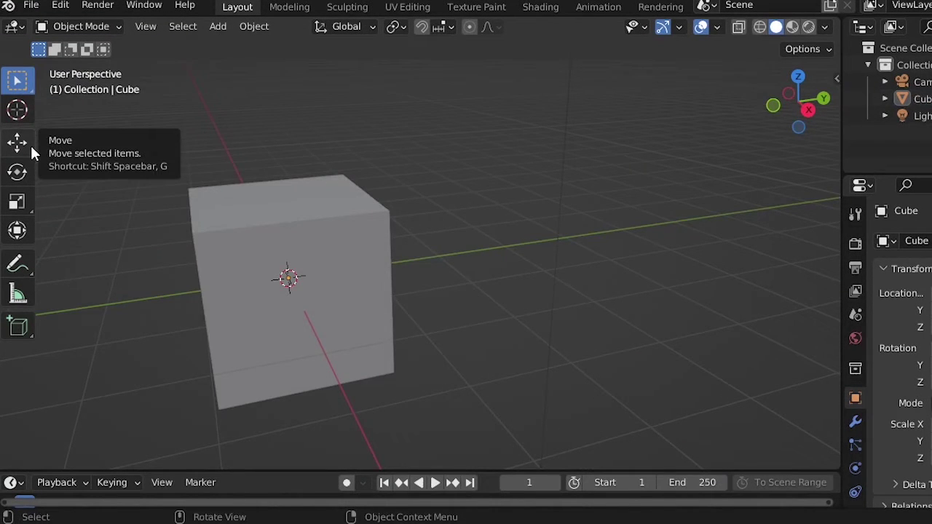
# With the Move tool, slide the cube along the Y axis and raise it along Z
pyautogui.click(30, 144)
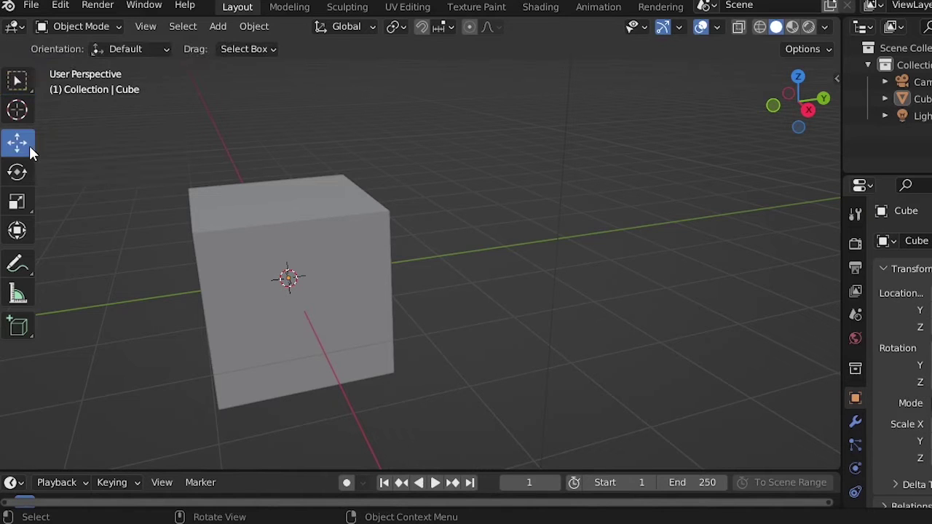
pyautogui.click(223, 234)
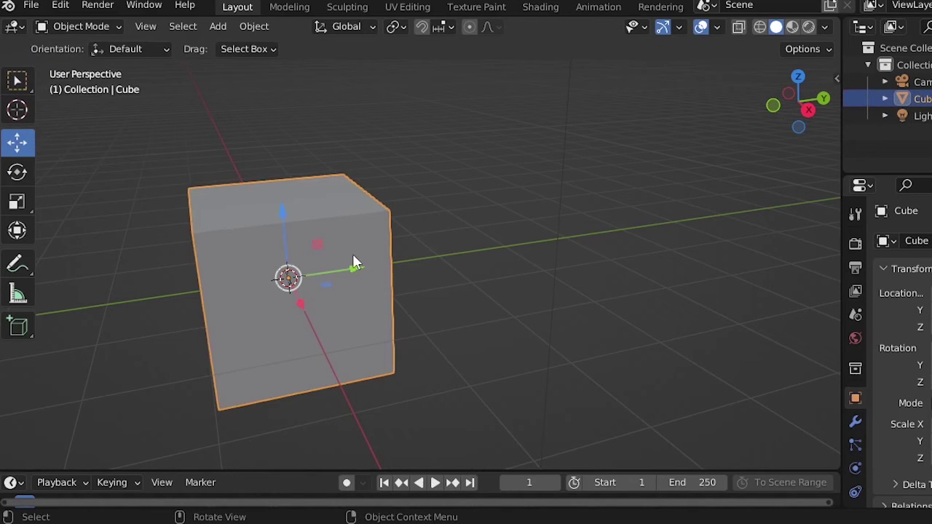
pyautogui.moveTo(356, 271); pyautogui.dragTo(712, 405)
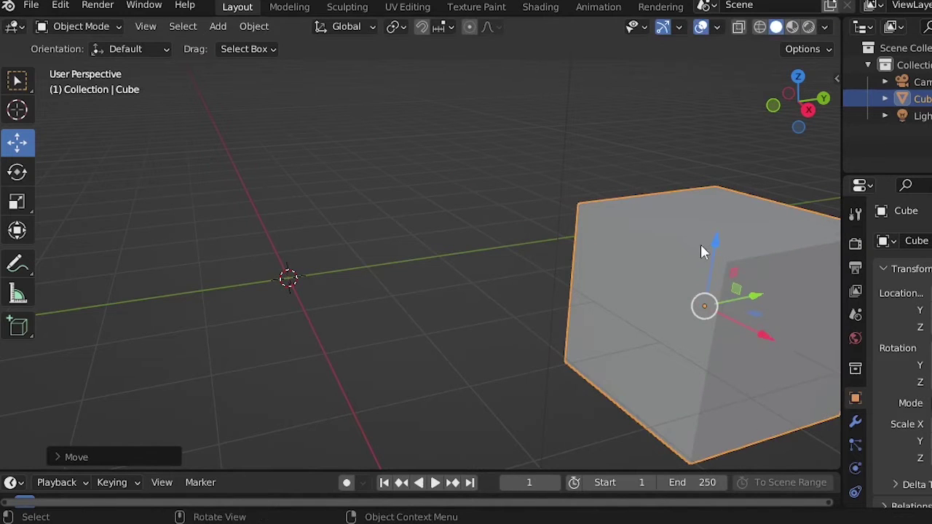
pyautogui.moveTo(714, 243); pyautogui.dragTo(722, 159)
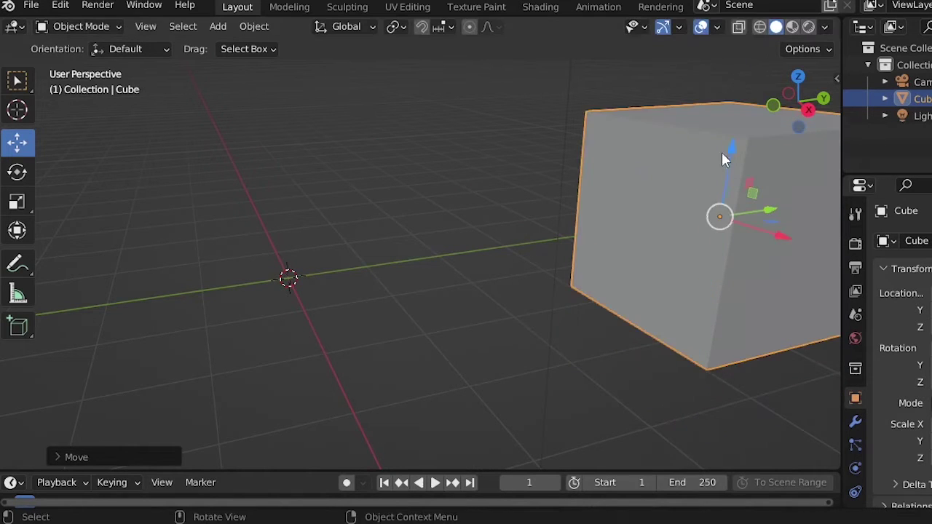
pyautogui.scroll(-5, 520, 238)
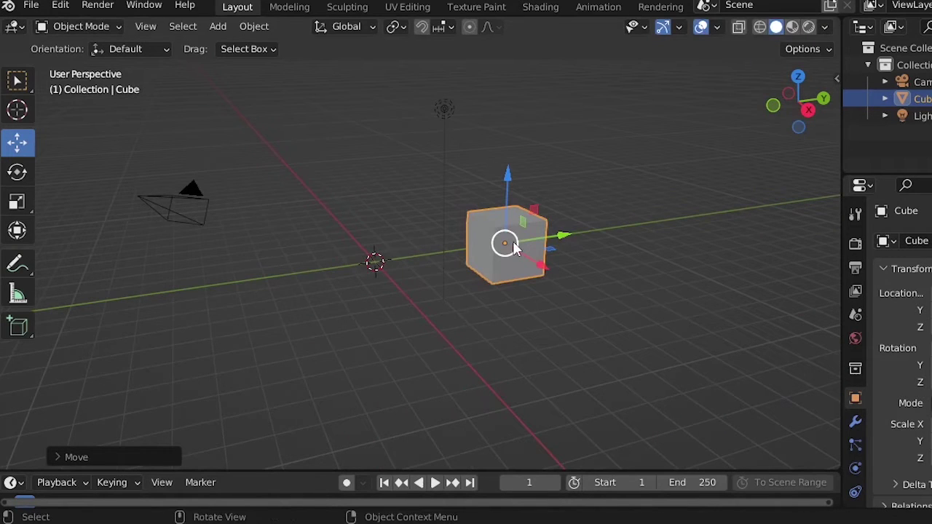
# Reposition the cube with a free G grab-move and reselect it
pyautogui.click(376, 169)
pyautogui.moveTo(308, 198); pyautogui.dragTo(272, 176, button='middle')
pyautogui.scroll(4, 276, 186)
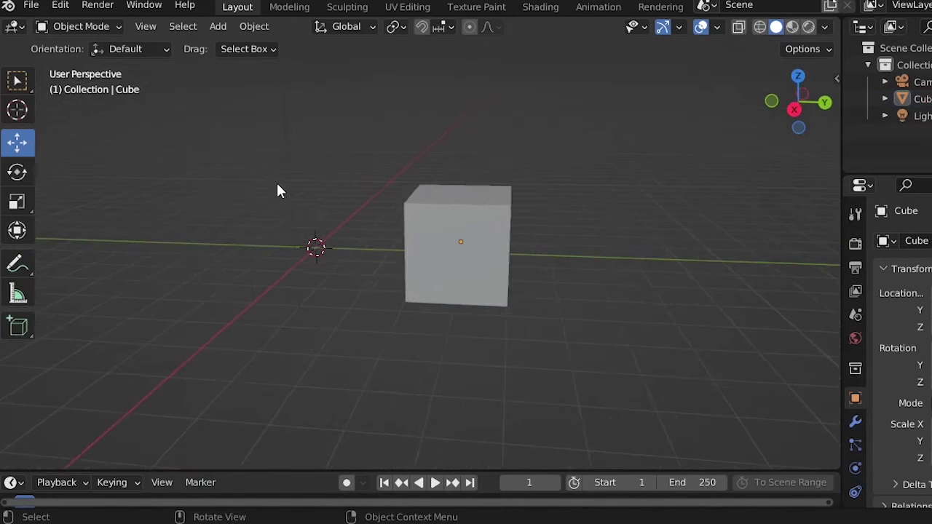
pyautogui.click(430, 197)
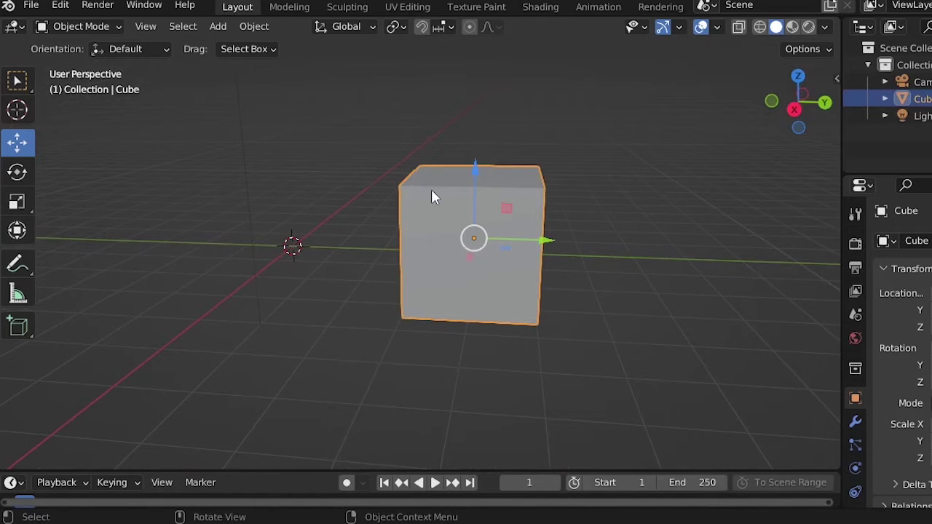
pyautogui.press('g')
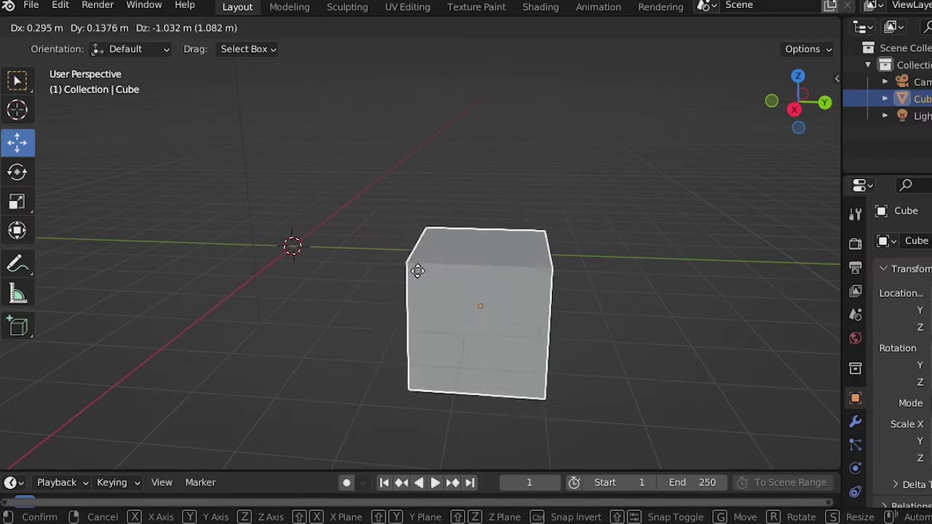
pyautogui.click(397, 253)
pyautogui.click(283, 198)
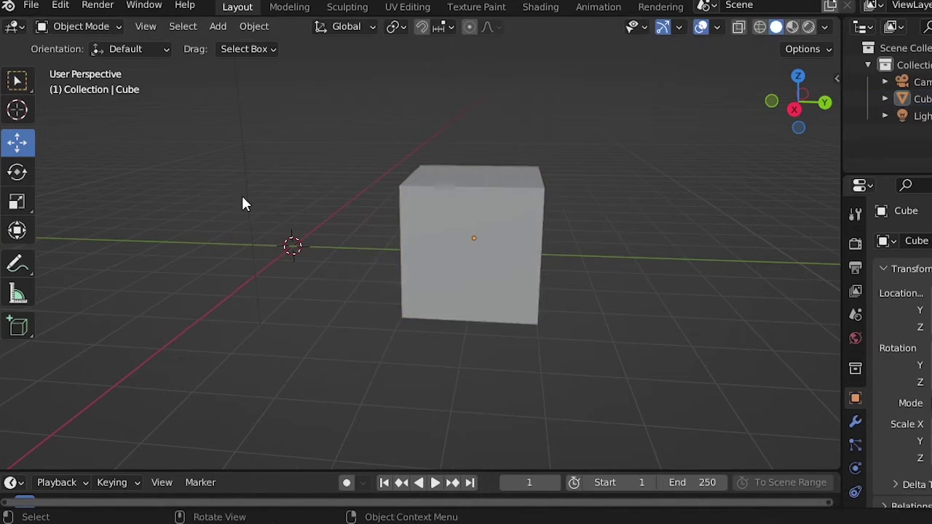
pyautogui.moveTo(243, 204); pyautogui.dragTo(403, 258, button='middle')
pyautogui.click(430, 266)
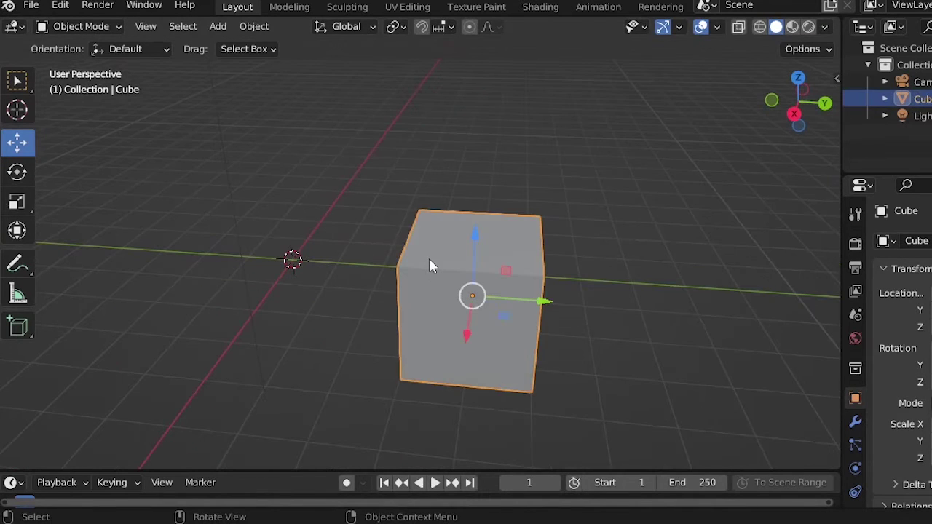
# Rotate the cube about 90° around the X axis with the Rotate tool
pyautogui.click(18, 173)
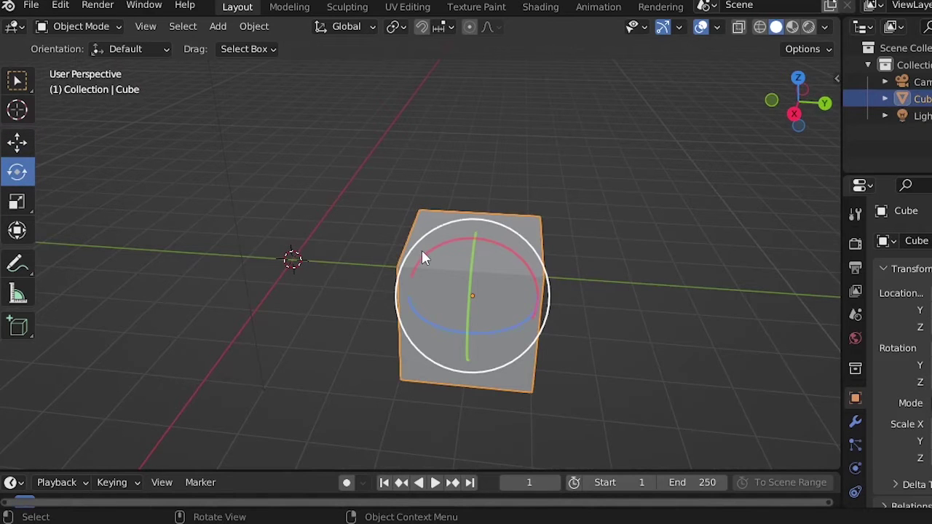
pyautogui.moveTo(424, 258); pyautogui.dragTo(386, 248, button='middle')
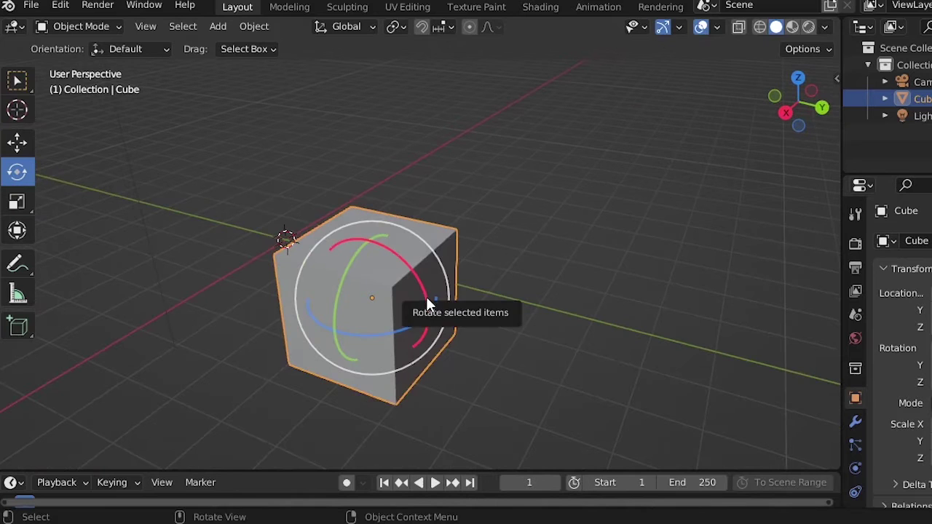
pyautogui.moveTo(427, 303); pyautogui.dragTo(413, 268)
pyautogui.click(521, 246)
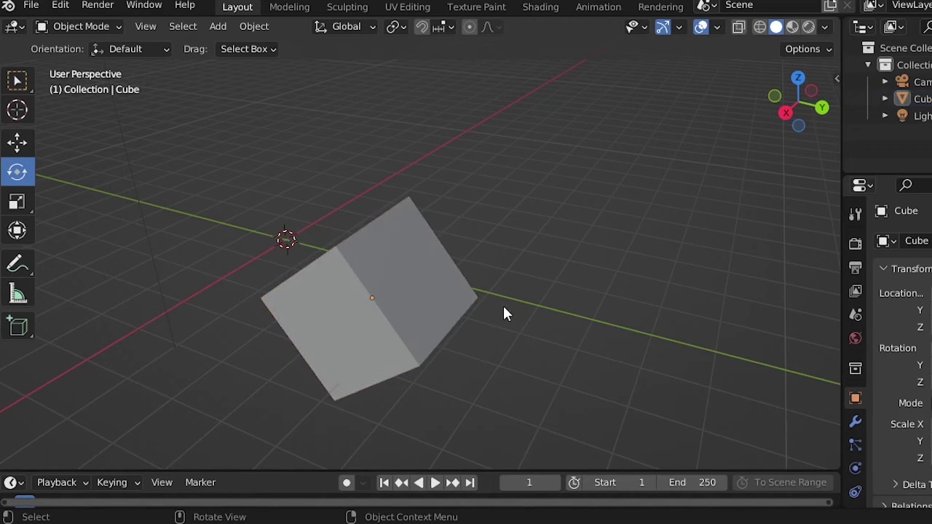
# Snap the cube back to the origin with Alt+G and tilt it further around Y
pyautogui.moveTo(504, 312); pyautogui.dragTo(539, 301, button='middle')
pyautogui.click(540, 309)
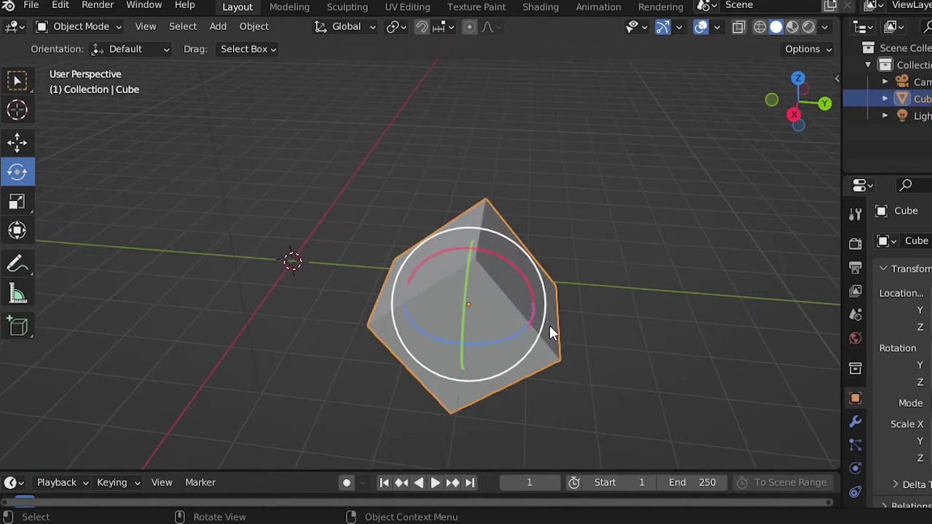
pyautogui.hotkey('alt', 'g')
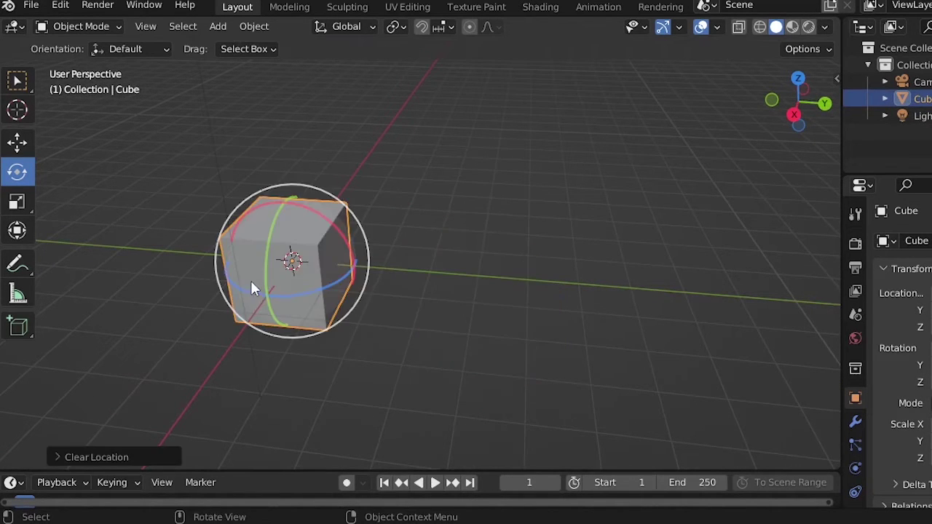
pyautogui.moveTo(251, 285); pyautogui.dragTo(263, 175)
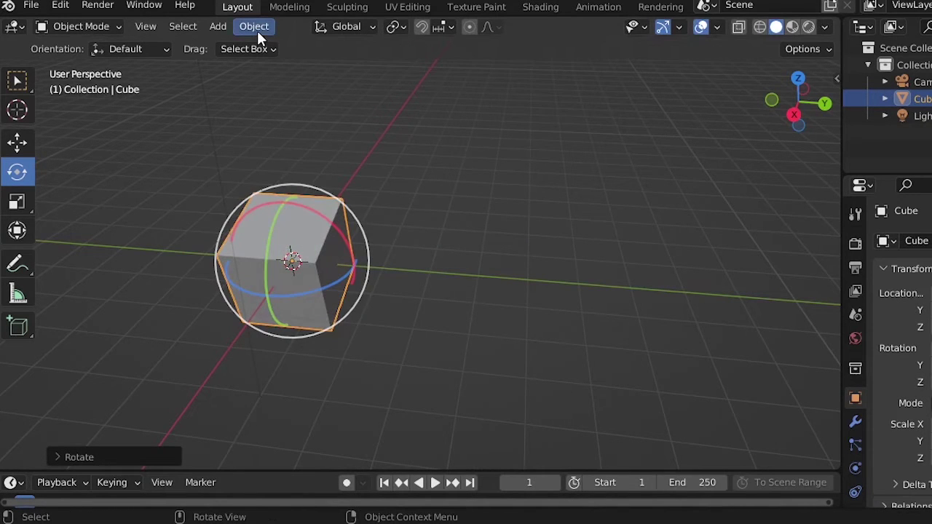
pyautogui.click(257, 31)
# Clear the cube's rotation via Object > Clear, then reselect the cube and undo
pyautogui.moveTo(291, 66)
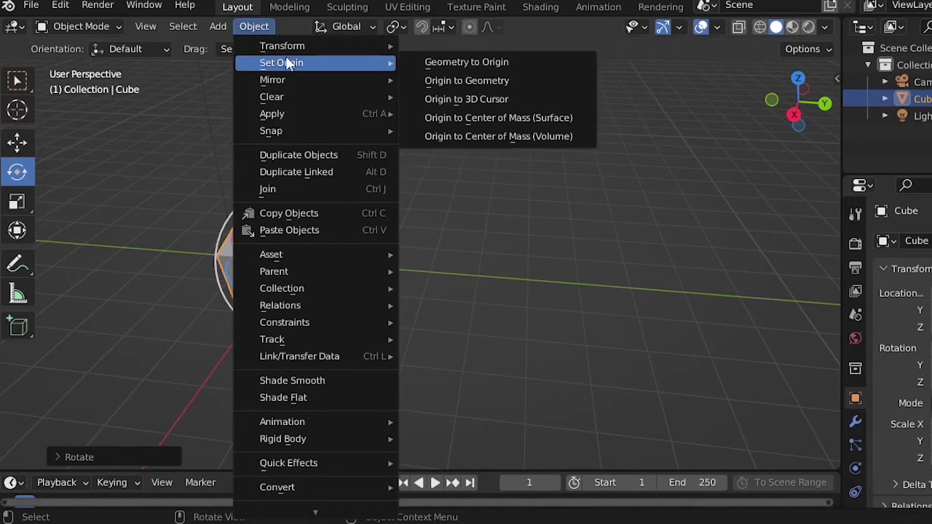
pyautogui.moveTo(285, 100)
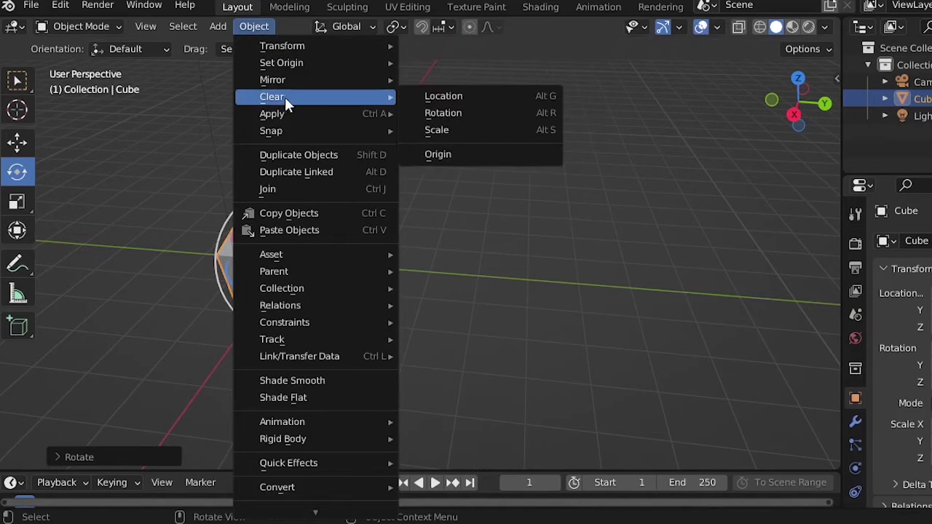
pyautogui.click(452, 117)
pyautogui.click(441, 158)
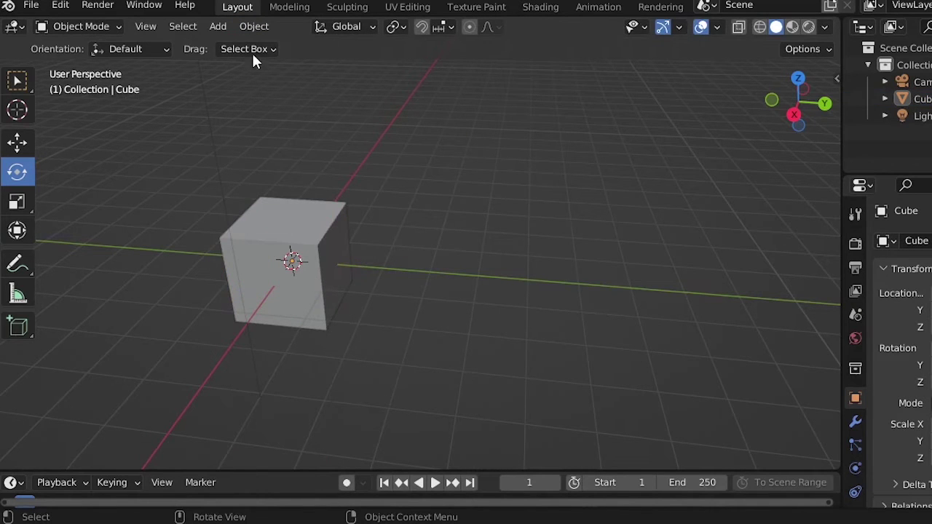
pyautogui.click(302, 246)
pyautogui.click(18, 142)
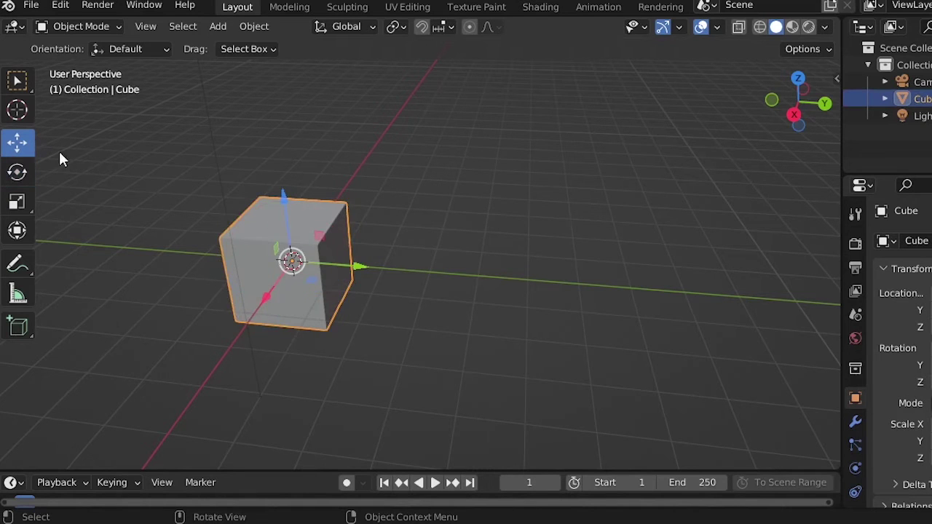
pyautogui.hotkey('ctrl', 'z')
# Clear the cube's location via Object > Clear > Location to return it to the origin
pyautogui.click(260, 31)
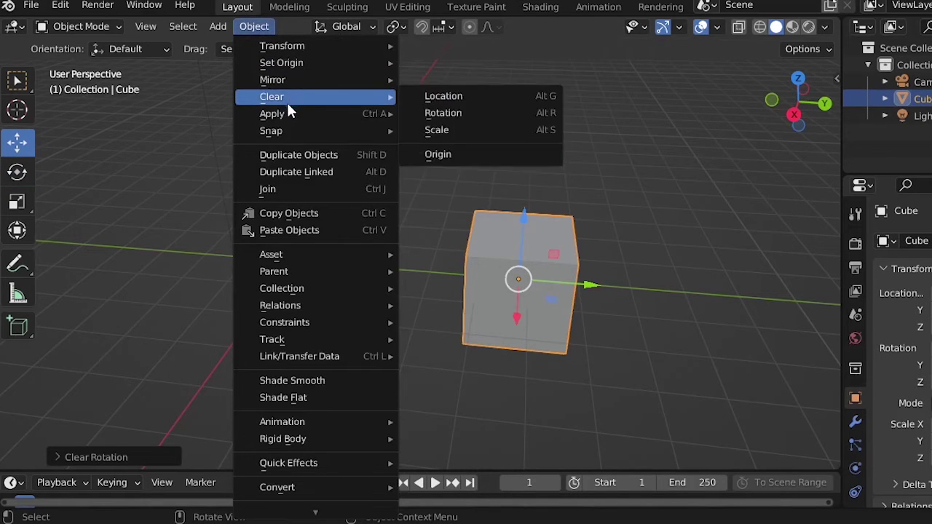
pyautogui.moveTo(284, 116)
pyautogui.moveTo(293, 96)
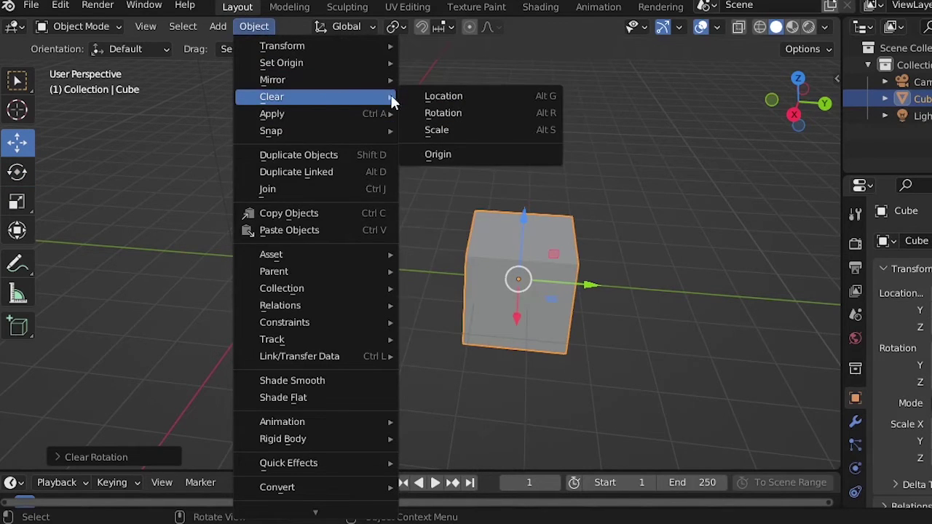
pyautogui.click(439, 102)
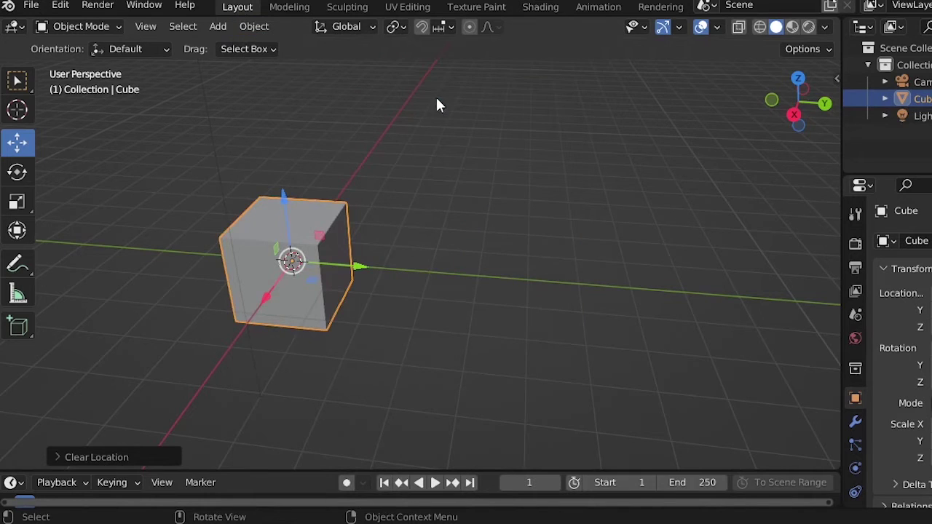
pyautogui.click(18, 203)
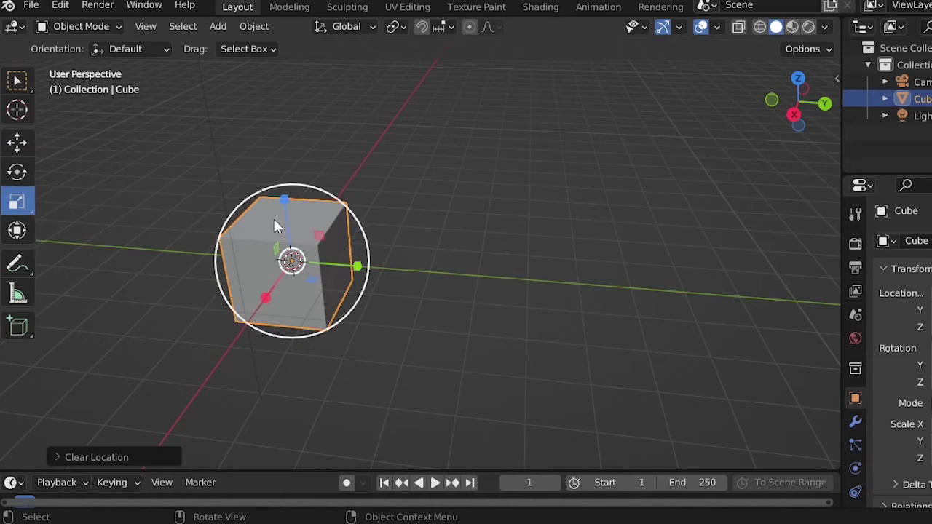
# Stretch the cube along Y, Z and X with the Scale tool, then clear its scale
pyautogui.moveTo(357, 268)
pyautogui.mouseDown()
pyautogui.moveTo(599, 296)
pyautogui.moveTo(367, 282)
pyautogui.mouseUp()
pyautogui.moveTo(286, 199)
pyautogui.mouseDown()
pyautogui.moveTo(278, 78)
pyautogui.moveTo(288, 228)
pyautogui.moveTo(287, 188)
pyautogui.moveTo(285, 198)
pyautogui.mouseUp()
pyautogui.moveTo(263, 299); pyautogui.dragTo(246, 375)
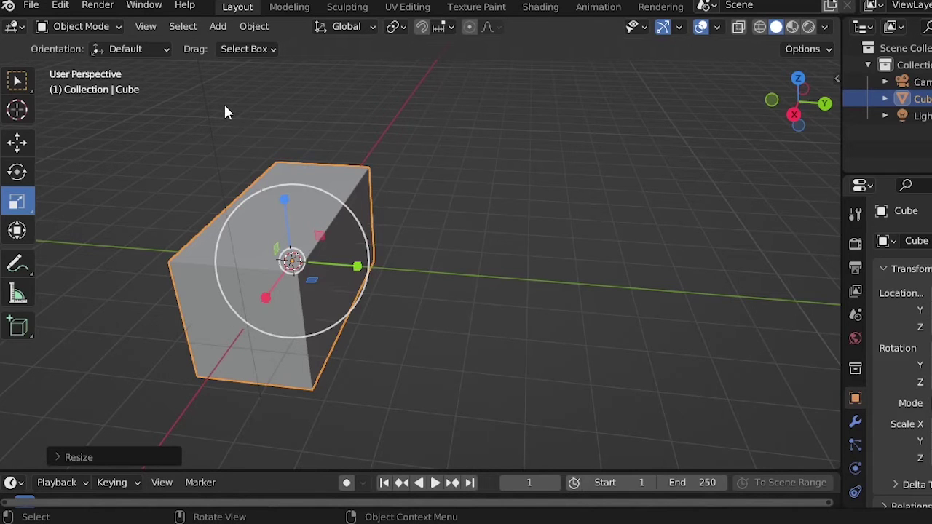
pyautogui.click(258, 28)
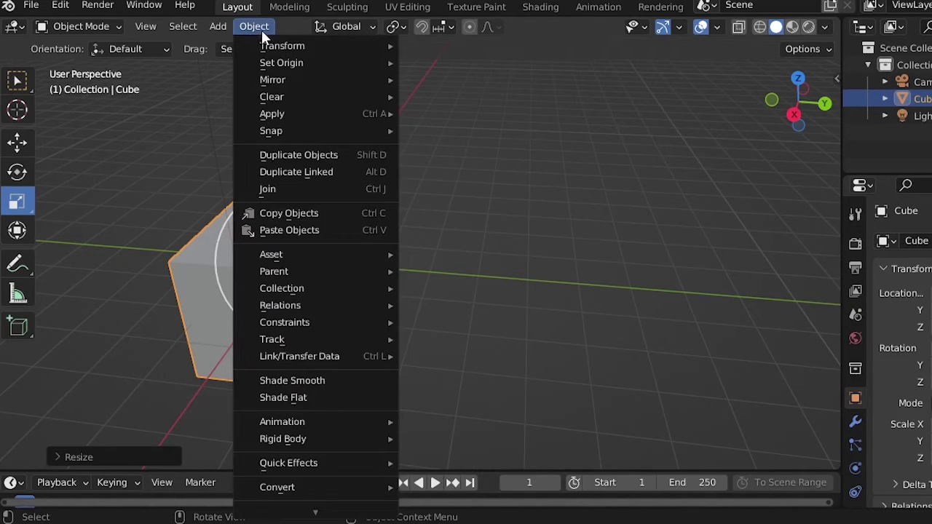
pyautogui.moveTo(357, 96)
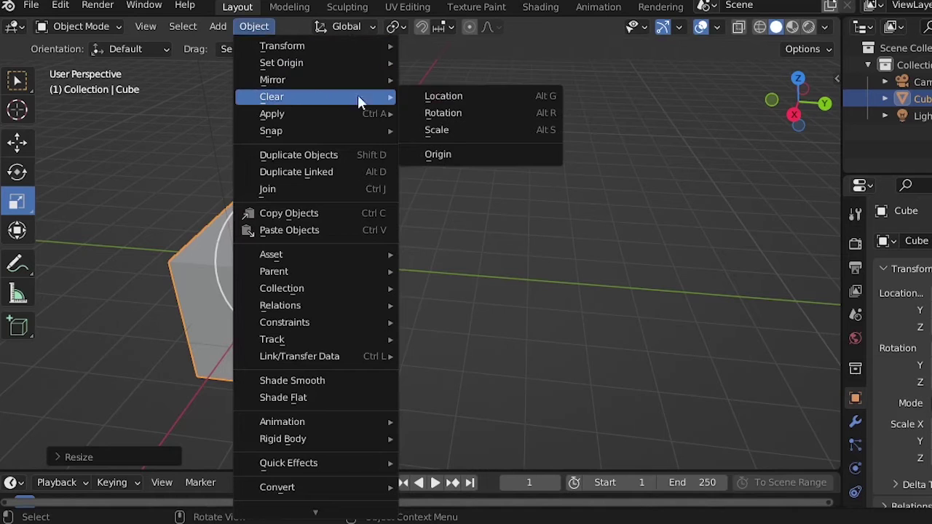
pyautogui.click(438, 131)
pyautogui.click(211, 235)
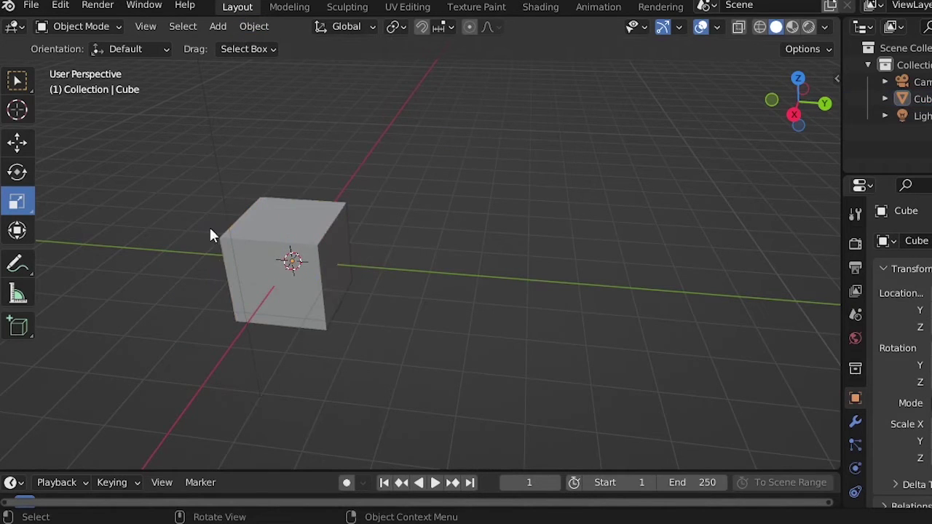
# Select the cube, switch it to Edit Mode from the mode menu, and orbit around it
pyautogui.click(17, 143)
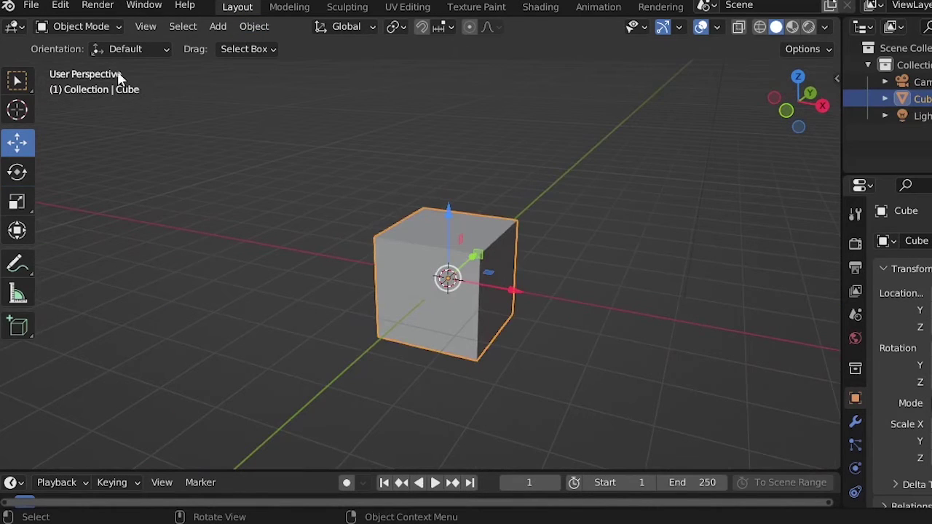
pyautogui.click(78, 28)
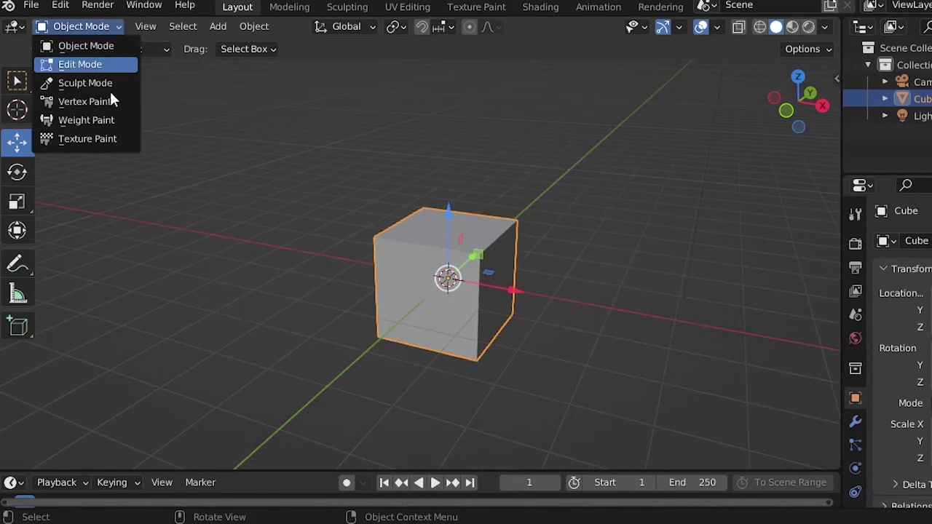
pyautogui.click(82, 65)
pyautogui.moveTo(323, 248); pyautogui.dragTo(289, 263, button='middle')
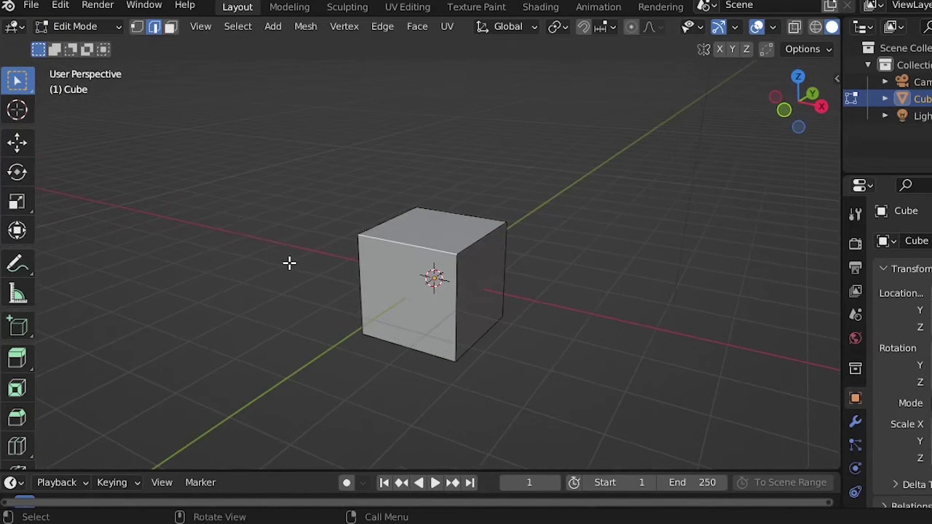
pyautogui.scroll(3, 409, 290)
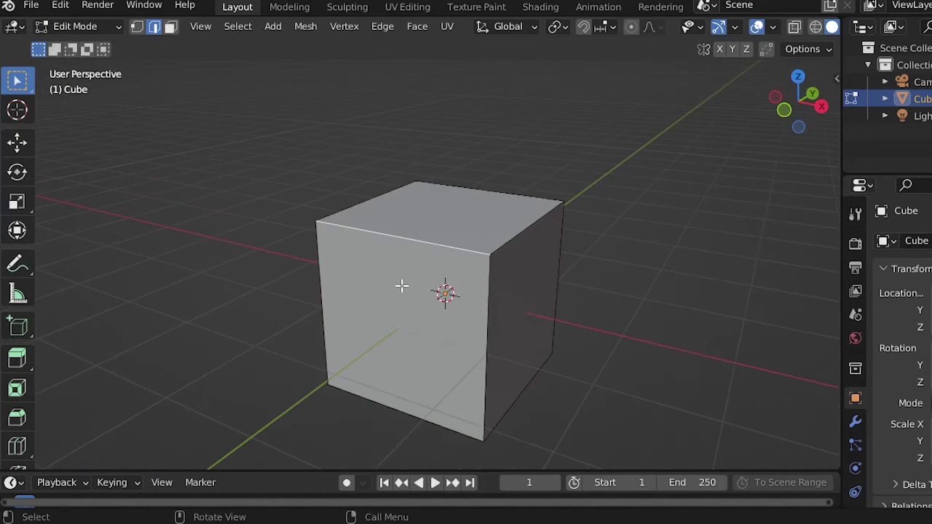
pyautogui.moveTo(382, 263); pyautogui.dragTo(354, 239, button='middle')
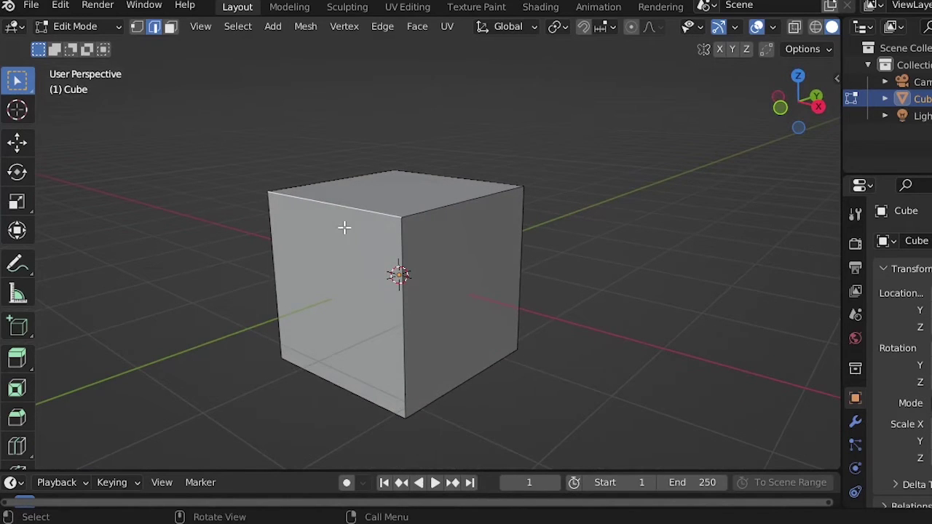
# Switch to vertex select mode and pick the cube's four top corner vertices
pyautogui.click(138, 29)
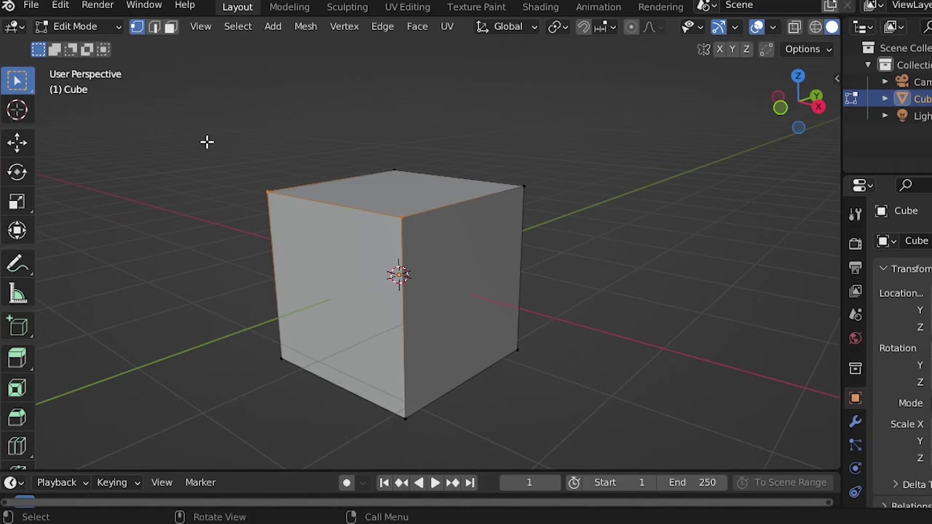
pyautogui.click(401, 226)
pyautogui.click(526, 188)
pyautogui.click(393, 166)
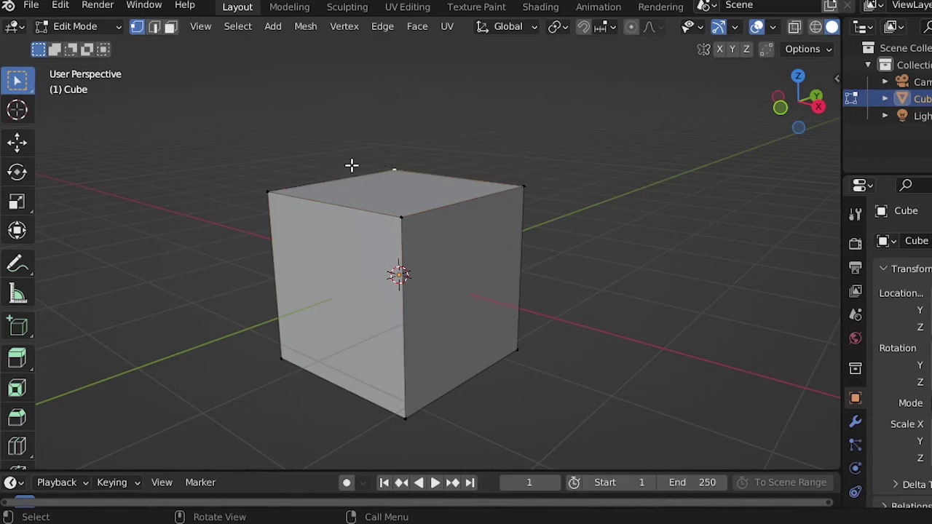
pyautogui.click(270, 187)
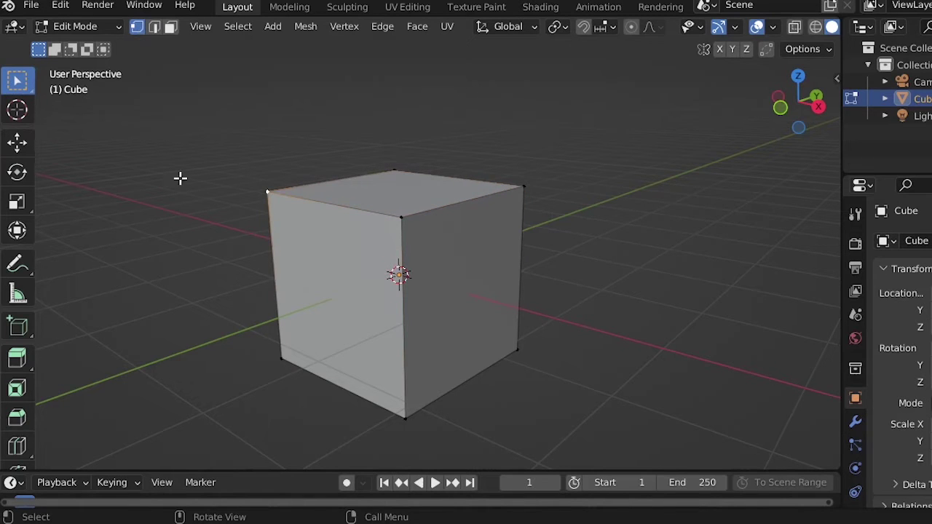
# With the Move tool, drag the front top vertex out along X
pyautogui.click(17, 143)
pyautogui.click(394, 218)
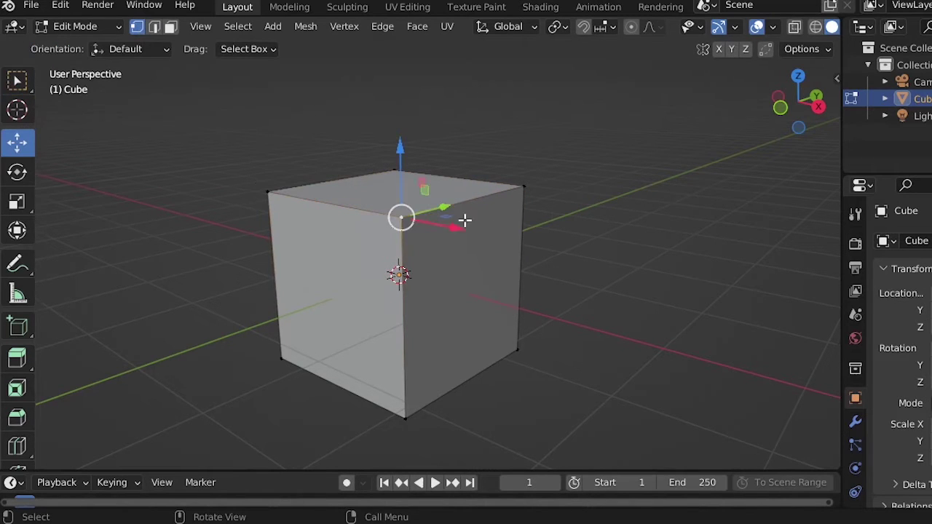
pyautogui.click(520, 191)
pyautogui.click(394, 171)
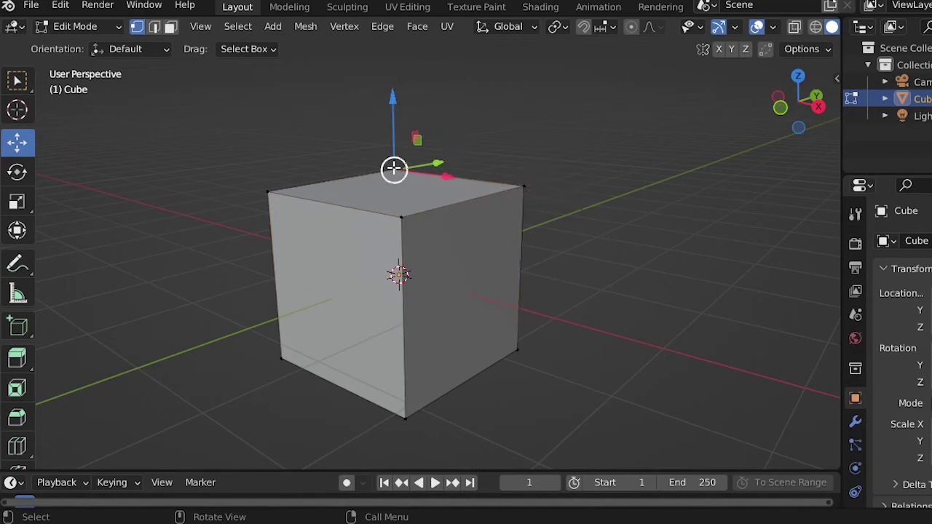
pyautogui.click(401, 217)
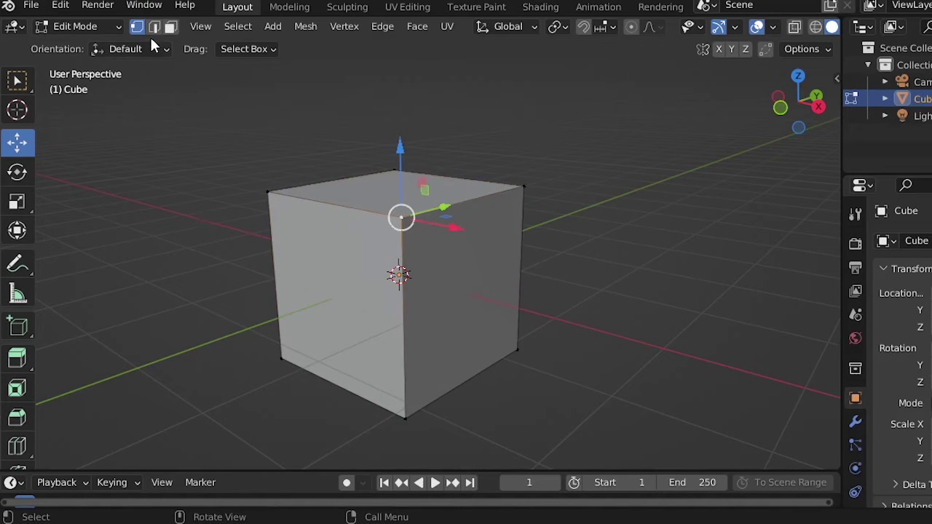
pyautogui.moveTo(454, 229); pyautogui.dragTo(536, 318)
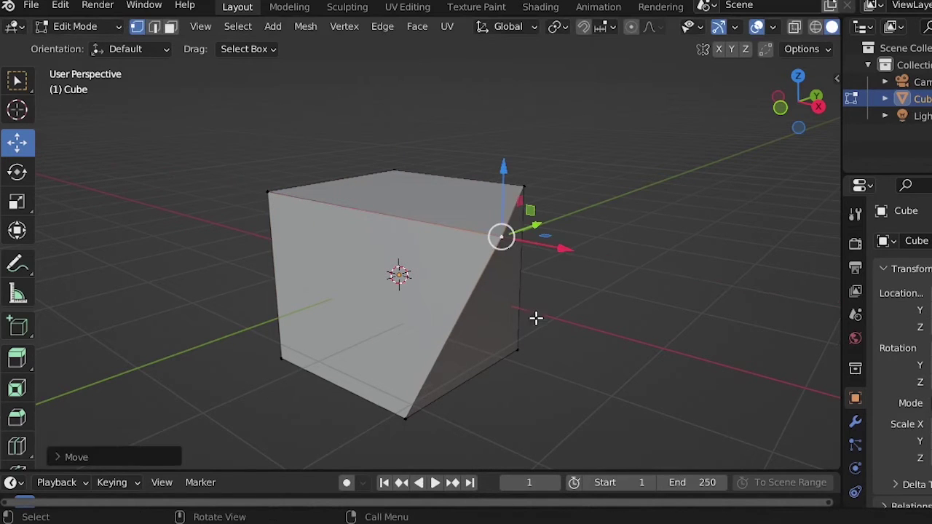
# Inspect the warped cube, then undo the vertex move to restore its box shape
pyautogui.click(638, 246)
pyautogui.moveTo(597, 359); pyautogui.dragTo(572, 348, button='middle')
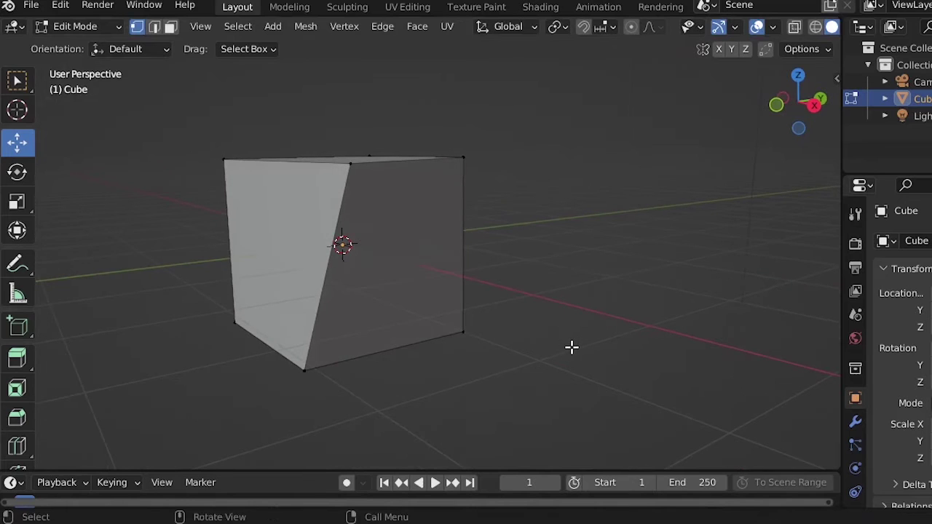
pyautogui.hotkey('ctrl', 'z')
pyautogui.hotkey('ctrl', 'z')
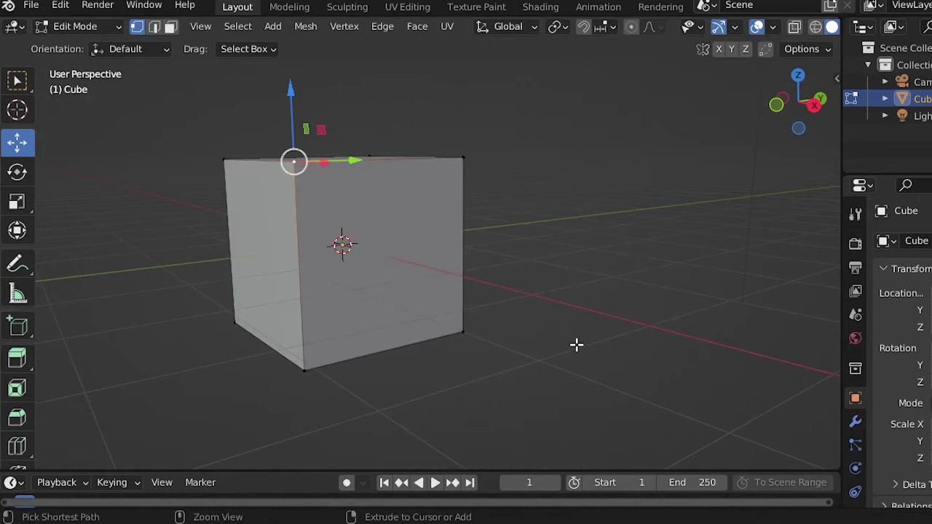
pyautogui.click(544, 311)
pyautogui.moveTo(302, 285); pyautogui.dragTo(341, 295, button='middle')
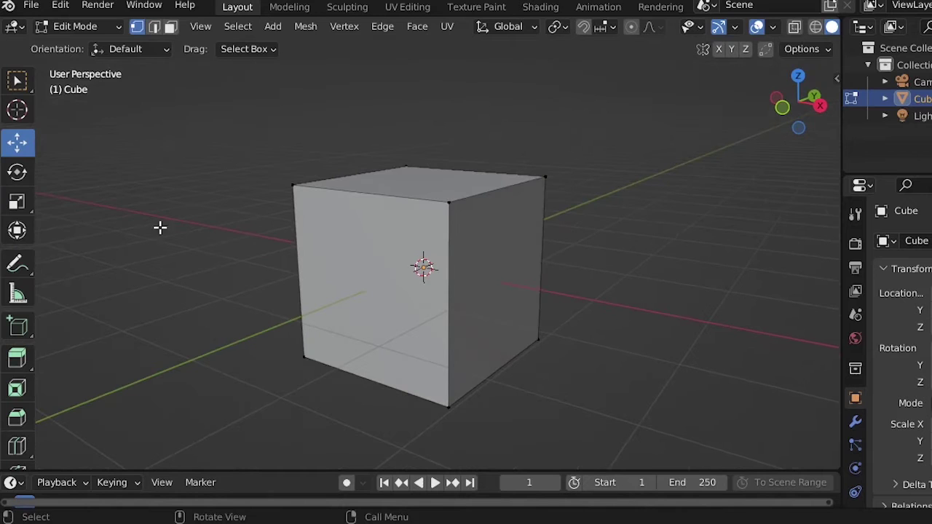
# In edge select mode, slide the top front-right edge along X, then undo it
pyautogui.click(155, 29)
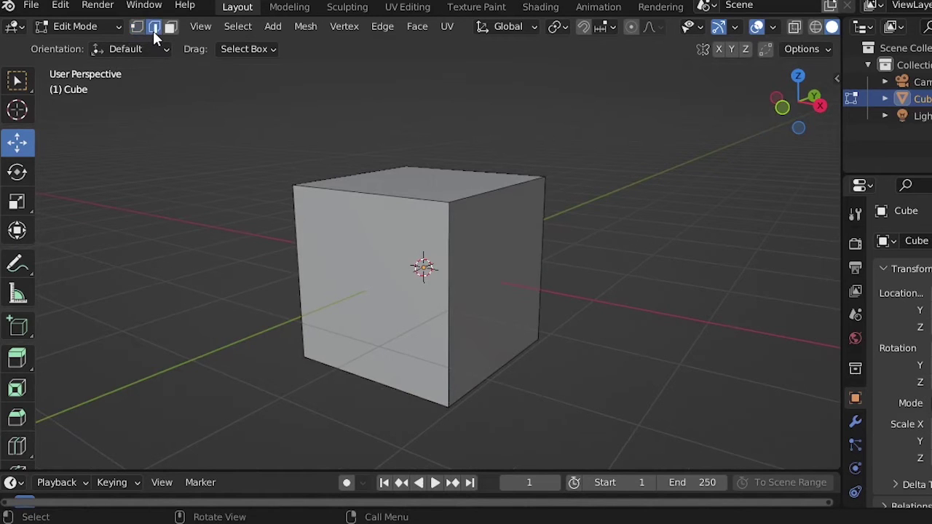
pyautogui.click(494, 194)
pyautogui.moveTo(568, 200); pyautogui.dragTo(637, 342)
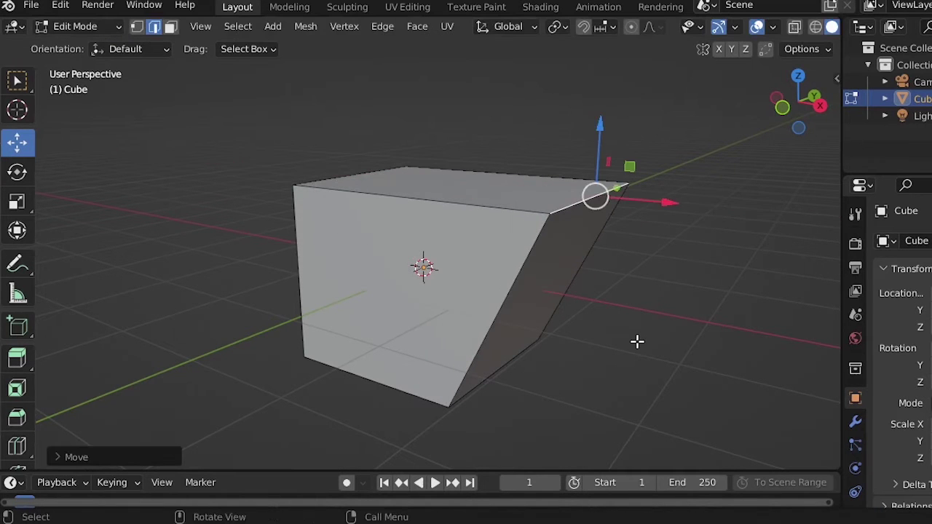
pyautogui.click(612, 337)
pyautogui.moveTo(612, 337); pyautogui.dragTo(549, 345, button='middle')
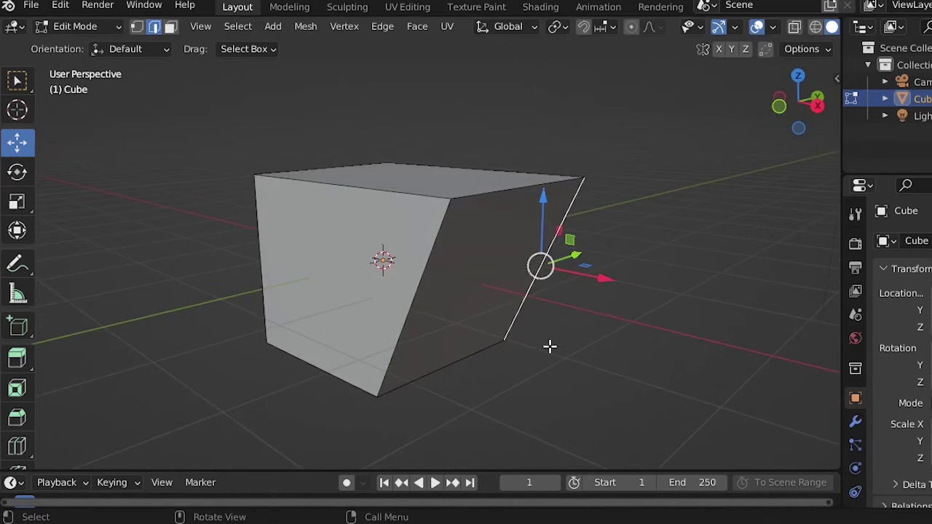
pyautogui.hotkey('ctrl', 'z')
pyautogui.hotkey('ctrl', 'z')
pyautogui.hotkey('ctrl', 'z')
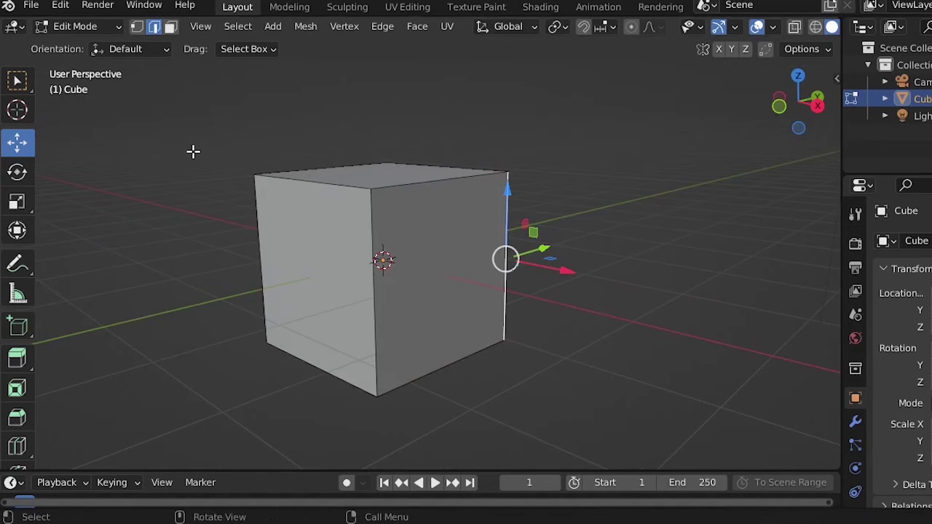
# In face select mode, push the right face outward and raise the top face
pyautogui.click(171, 29)
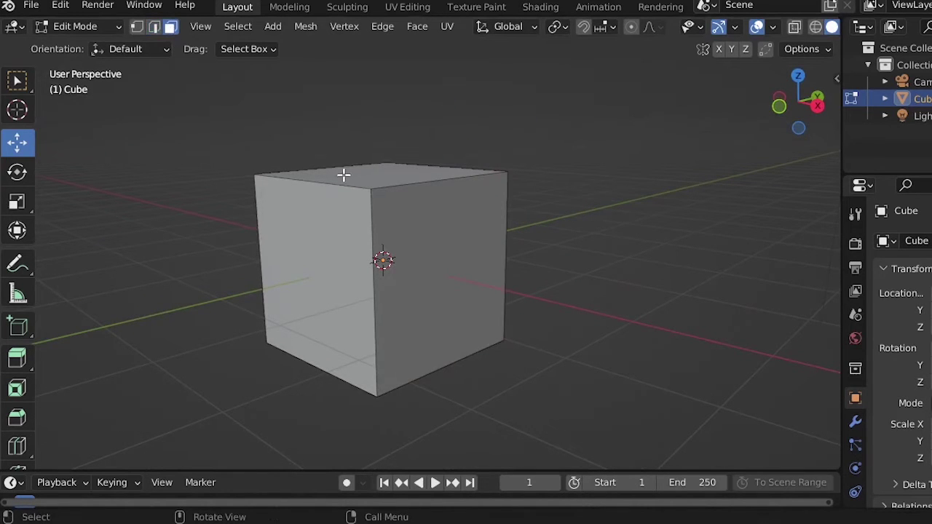
pyautogui.click(471, 228)
pyautogui.moveTo(505, 289); pyautogui.dragTo(512, 241)
pyautogui.click(411, 166)
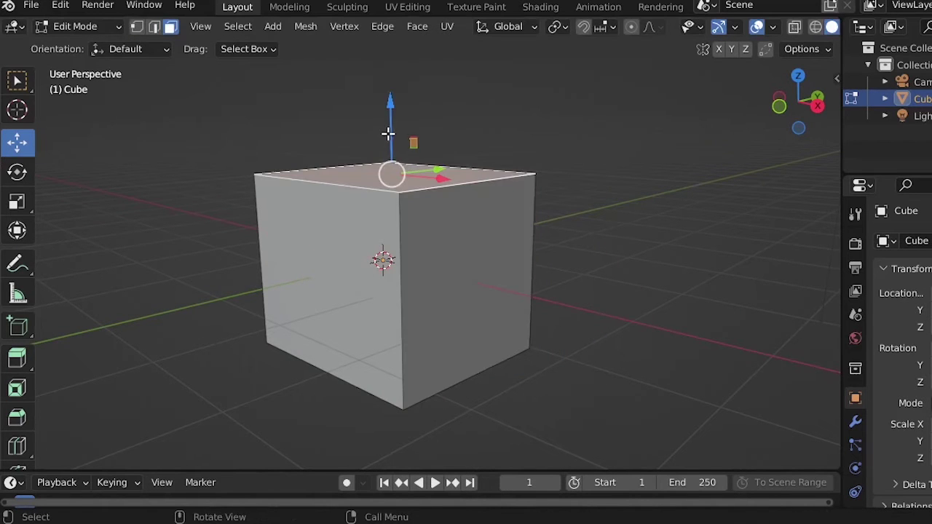
pyautogui.moveTo(387, 124); pyautogui.dragTo(404, 65)
pyautogui.moveTo(405, 66); pyautogui.dragTo(246, 216, button='middle')
# Undo the face edits with repeated Ctrl+Z so the cube is a plain box again
pyautogui.click(246, 216)
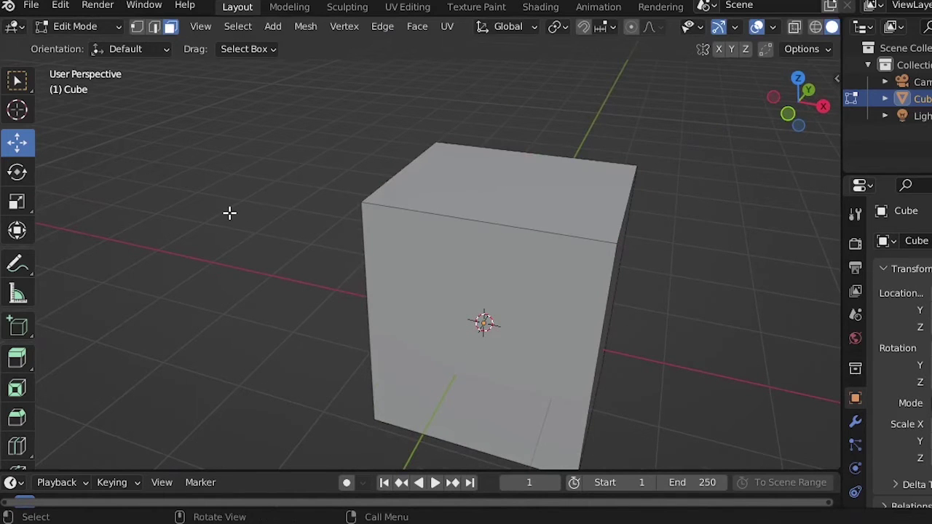
pyautogui.hotkey('ctrl', 'z')
pyautogui.hotkey('ctrl', 'z')
pyautogui.hotkey('ctrl', 'z')
pyautogui.hotkey('ctrl', 'z')
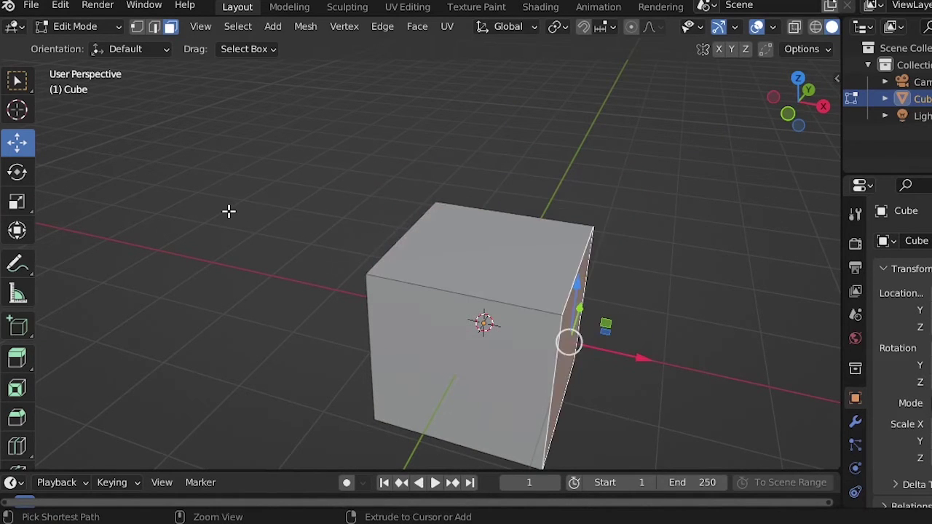
pyautogui.hotkey('ctrl', 'z')
pyautogui.moveTo(219, 222); pyautogui.dragTo(167, 106, button='middle')
pyautogui.hotkey('ctrl', 'z')
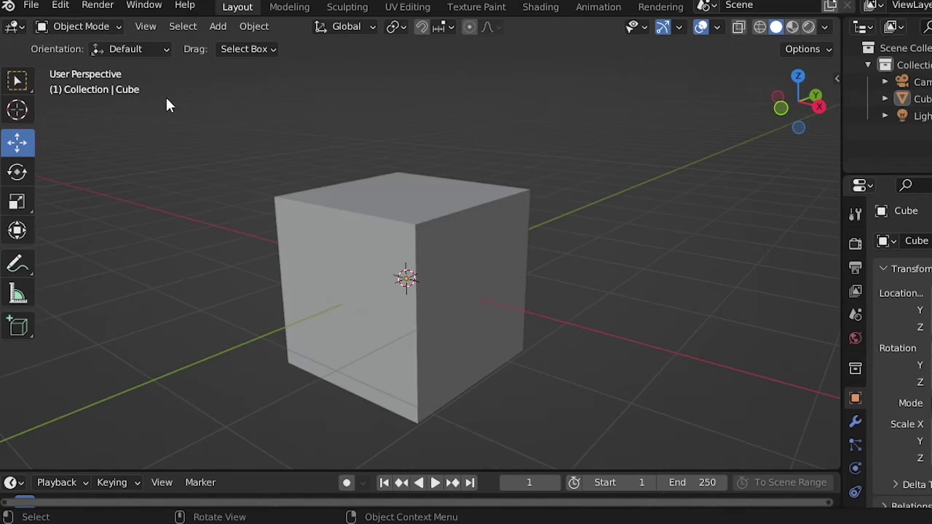
# Enter Sculpt Mode and make two test Draw strokes on the cube, whose shape stays unchanged
pyautogui.click(100, 24)
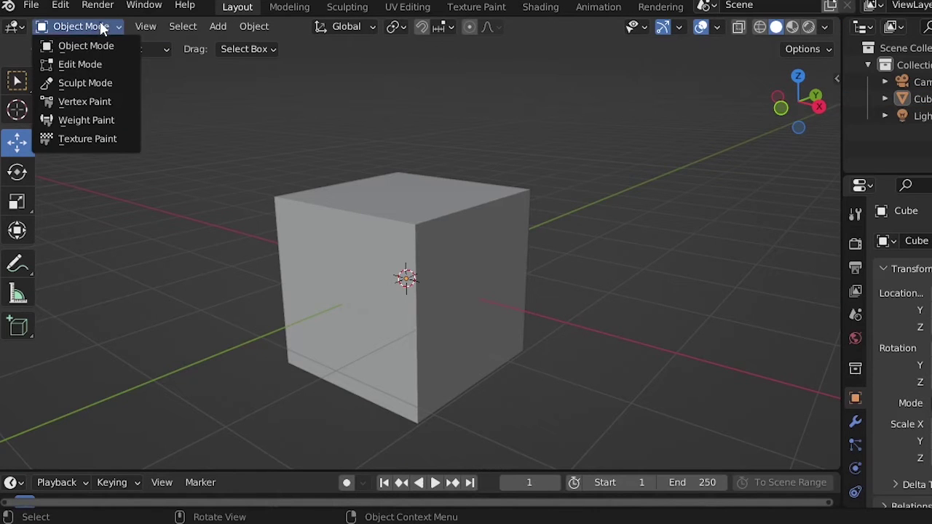
pyautogui.click(94, 82)
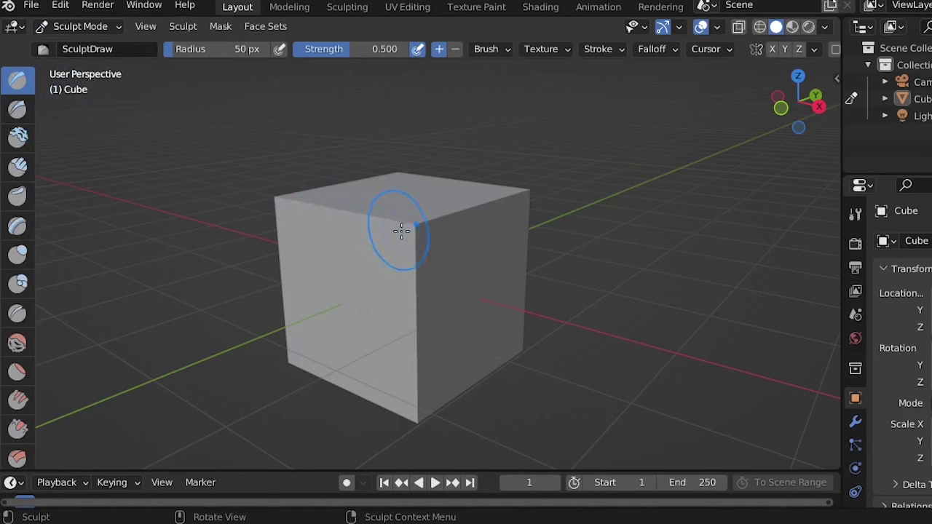
pyautogui.moveTo(412, 228)
pyautogui.mouseDown()
pyautogui.moveTo(439, 232)
pyautogui.moveTo(463, 218)
pyautogui.mouseUp()
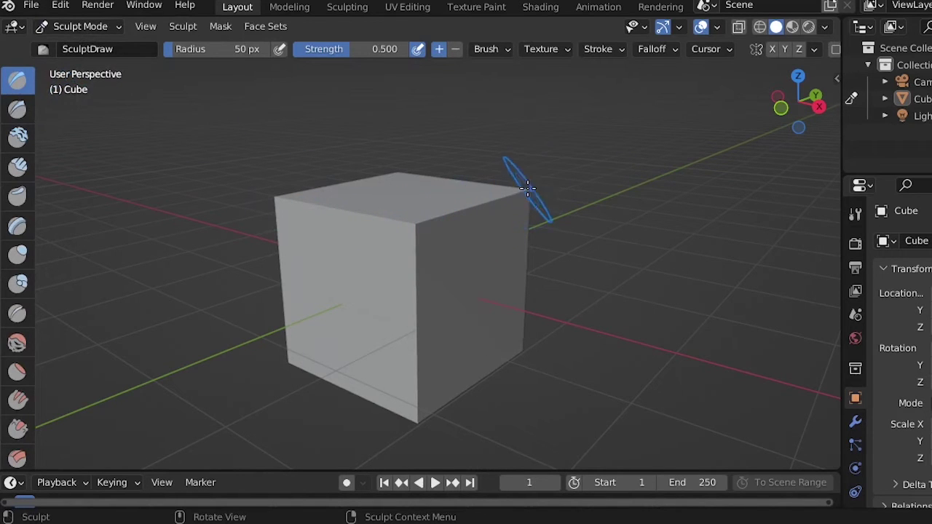
pyautogui.moveTo(508, 194); pyautogui.dragTo(408, 229)
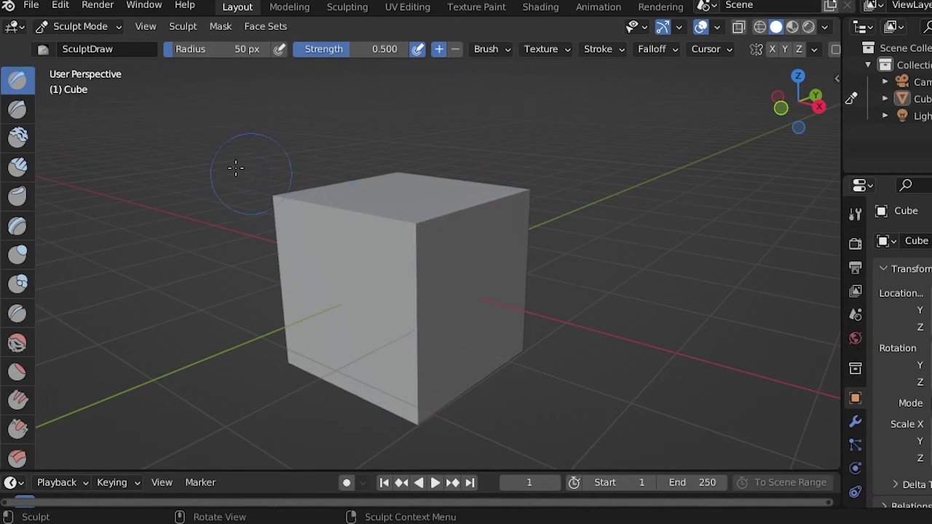
pyautogui.click(102, 24)
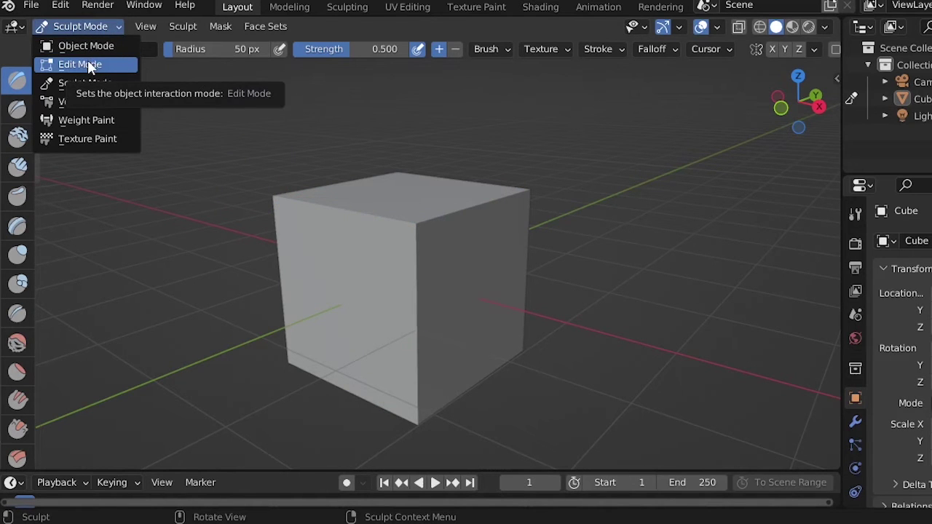
# In Edit Mode, select the entire cube mesh and apply Subdivide
pyautogui.click(87, 65)
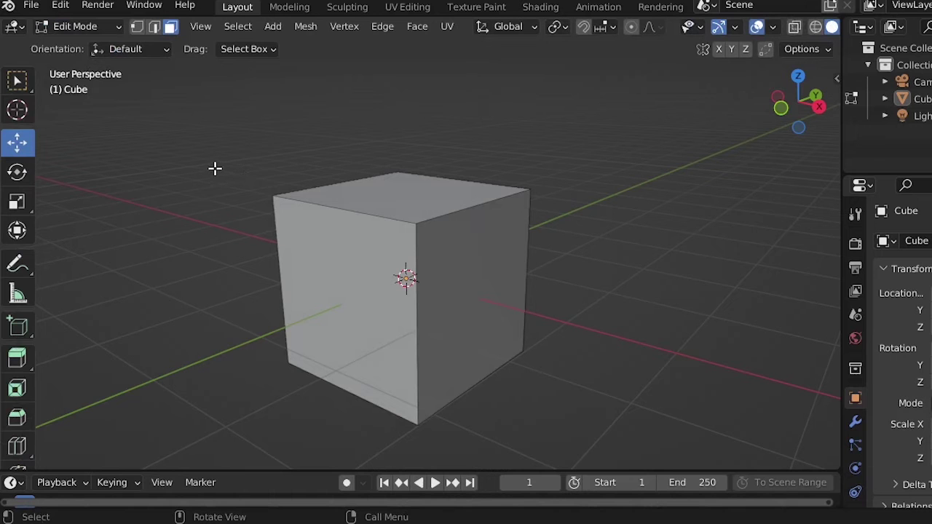
pyautogui.press('a')
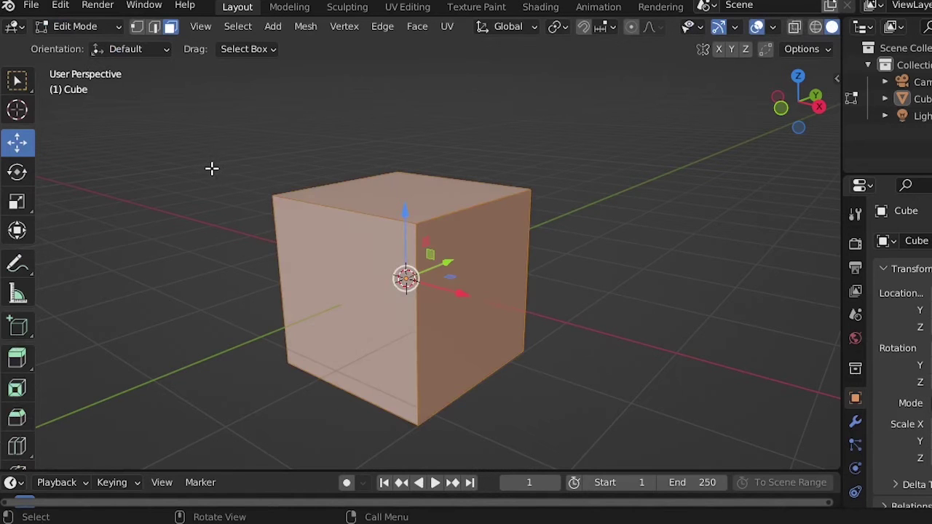
pyautogui.moveTo(211, 169); pyautogui.dragTo(410, 221, button='middle')
pyautogui.rightClick(417, 221)
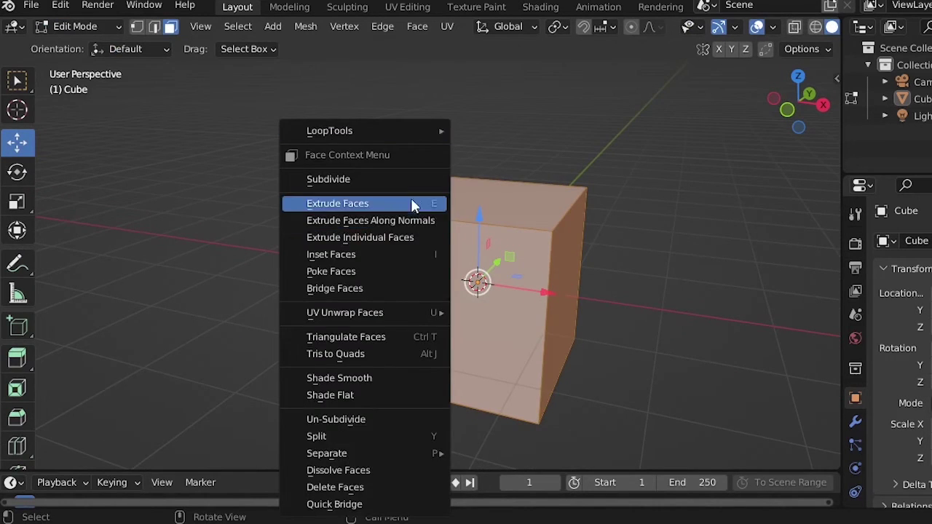
pyautogui.click(388, 174)
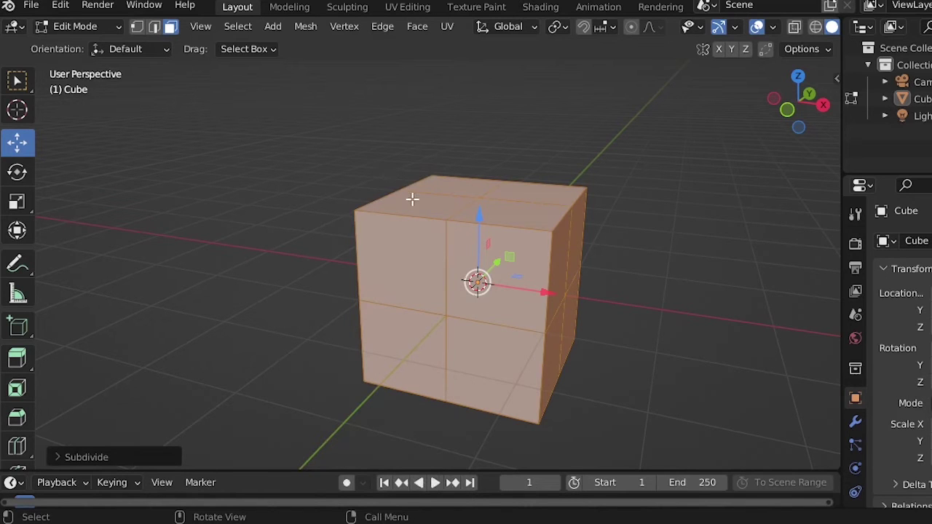
# Raise the Subdivide Number of Cuts to 9, then clear the selection
pyautogui.click(57, 457)
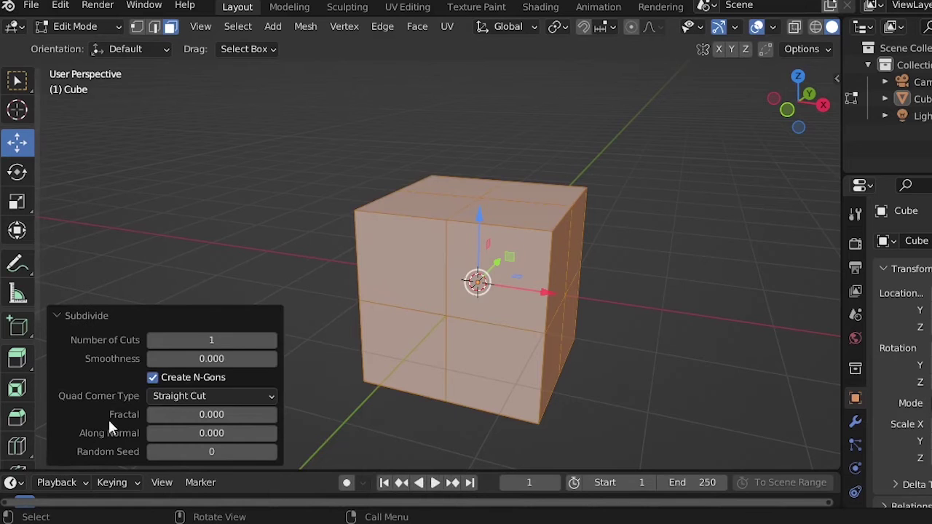
pyautogui.click(271, 341)
pyautogui.click(271, 341)
pyautogui.click(271, 341)
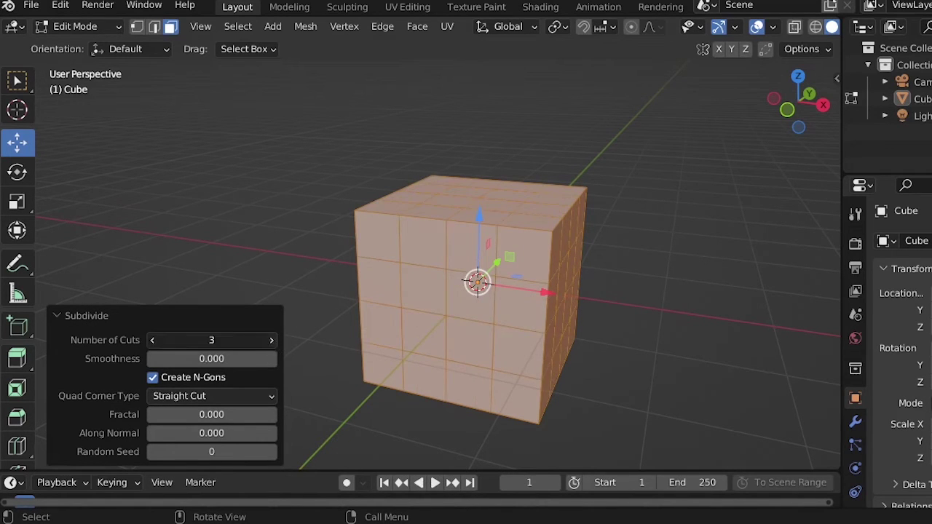
pyautogui.click(271, 340)
pyautogui.click(271, 341)
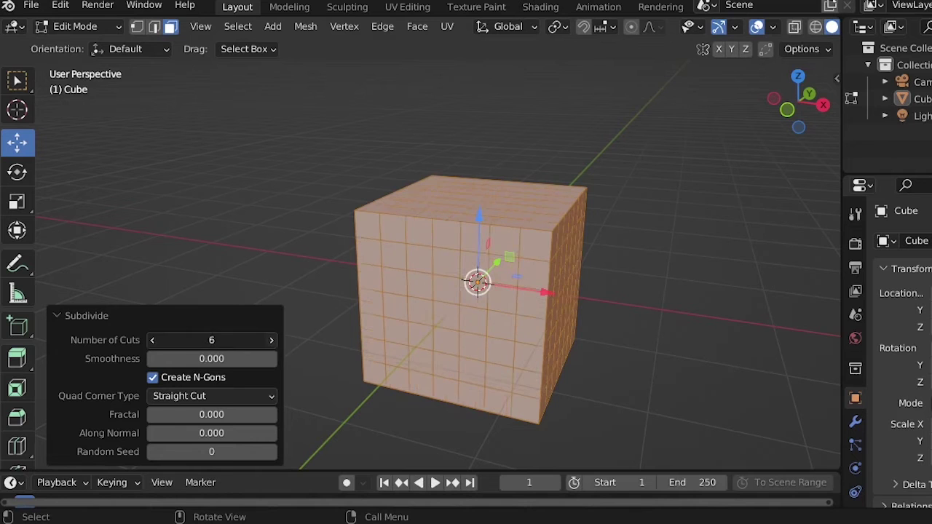
pyautogui.click(271, 341)
pyautogui.click(271, 341)
pyautogui.click(271, 340)
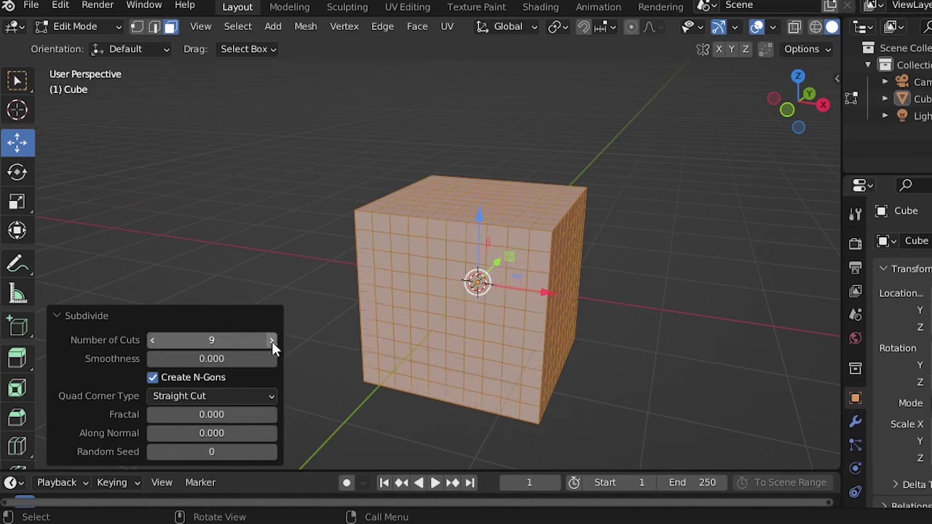
pyautogui.click(264, 244)
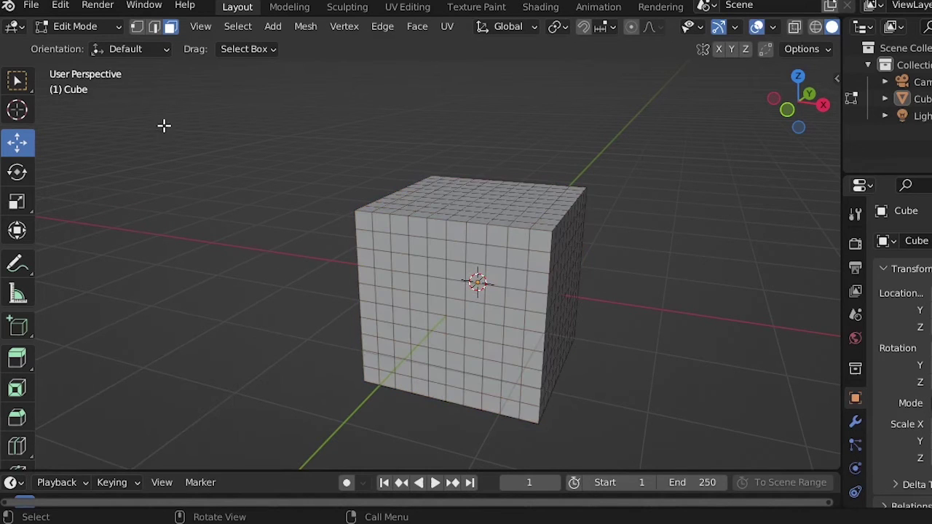
pyautogui.click(66, 27)
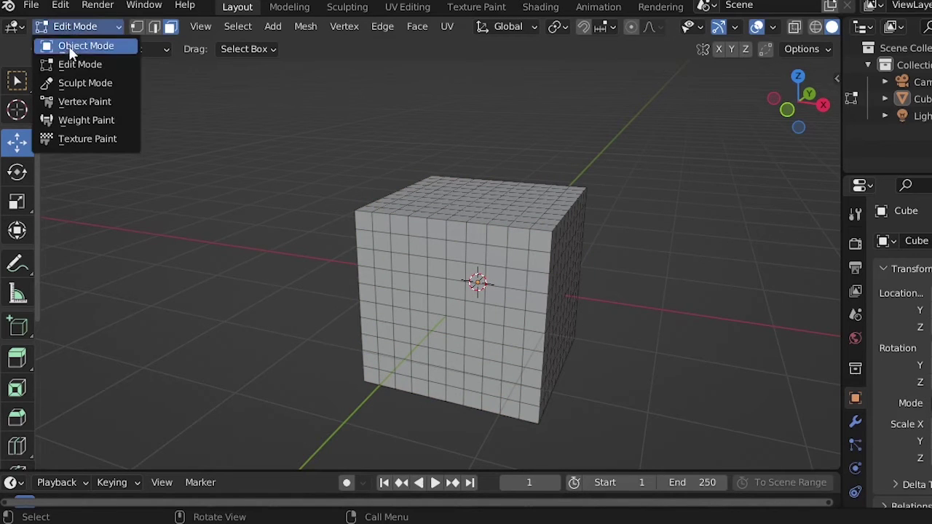
# In Sculpt Mode, smooth the cube's top-right corner, right side and left edge with the Smooth brush
pyautogui.click(79, 85)
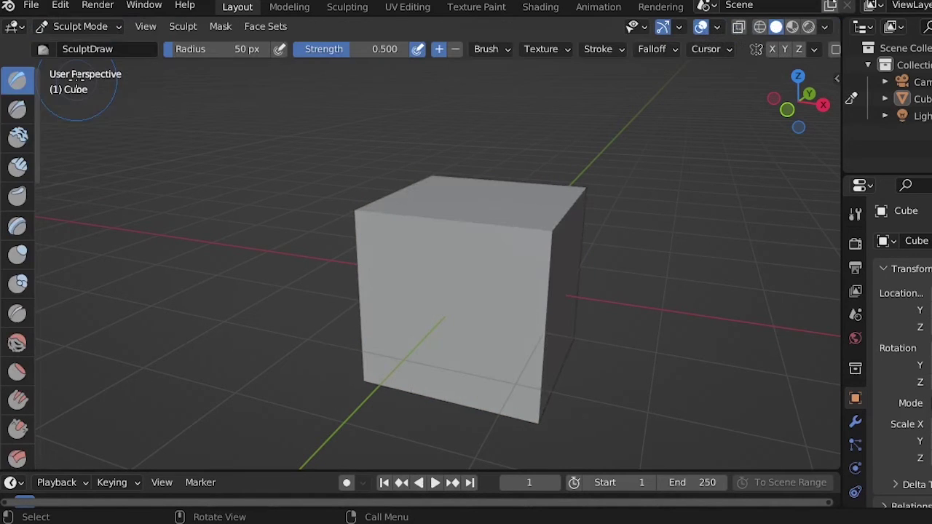
pyautogui.click(21, 340)
pyautogui.moveTo(552, 242)
pyautogui.mouseDown()
pyautogui.moveTo(582, 187)
pyautogui.moveTo(594, 209)
pyautogui.mouseUp()
pyautogui.moveTo(594, 209)
pyautogui.mouseDown(button='middle')
pyautogui.moveTo(503, 226)
pyautogui.moveTo(427, 221)
pyautogui.mouseUp(button='middle')
pyautogui.moveTo(445, 280); pyautogui.dragTo(455, 293)
pyautogui.moveTo(455, 293); pyautogui.dragTo(551, 264, button='middle')
pyautogui.moveTo(551, 264)
pyautogui.mouseDown()
pyautogui.moveTo(535, 298)
pyautogui.moveTo(472, 333)
pyautogui.moveTo(343, 328)
pyautogui.mouseUp()
pyautogui.moveTo(337, 235)
pyautogui.mouseDown()
pyautogui.moveTo(318, 199)
pyautogui.moveTo(289, 171)
pyautogui.moveTo(311, 159)
pyautogui.moveTo(314, 240)
pyautogui.mouseUp()
# Build up clay on the front face with Clay Thumb and reshape the right side with Draw
pyautogui.click(17, 197)
pyautogui.moveTo(393, 226); pyautogui.dragTo(408, 216)
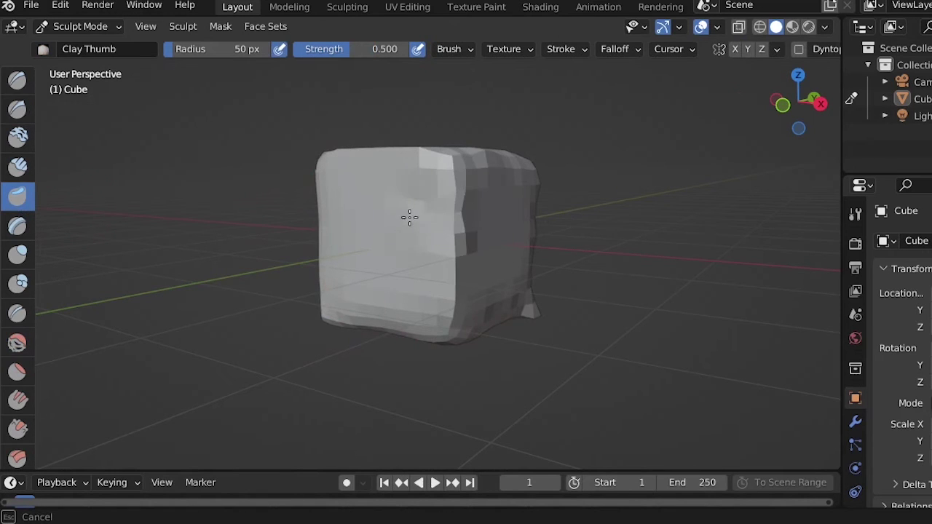
pyautogui.moveTo(408, 217); pyautogui.dragTo(476, 228, button='middle')
pyautogui.click(17, 79)
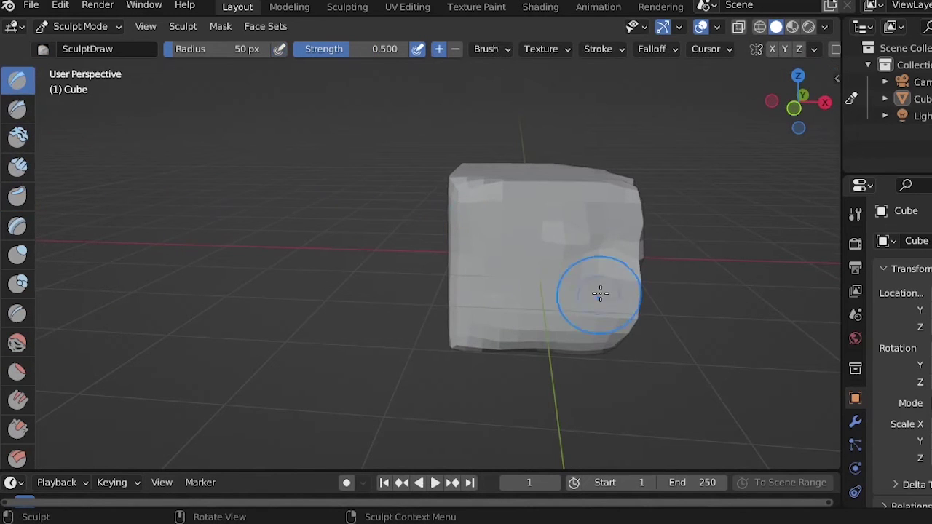
pyautogui.moveTo(599, 292)
pyautogui.mouseDown()
pyautogui.moveTo(554, 219)
pyautogui.moveTo(520, 374)
pyautogui.mouseUp()
pyautogui.moveTo(520, 375)
pyautogui.mouseDown(button='middle')
pyautogui.moveTo(369, 267)
pyautogui.moveTo(401, 262)
pyautogui.mouseUp(button='middle')
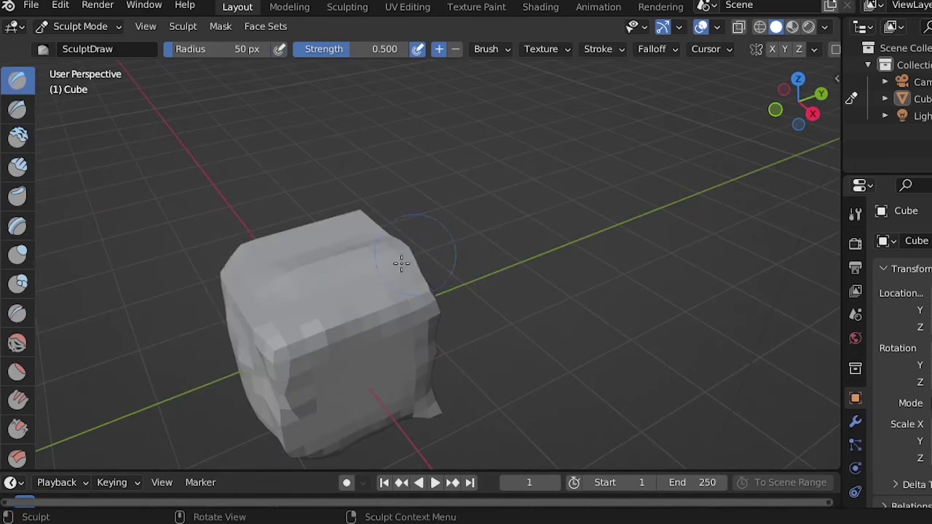
# Undo the bulge on the right side and switch the cube back to Object Mode
pyautogui.click(80, 26)
pyautogui.click(109, 54)
pyautogui.hotkey('ctrl', 'z')
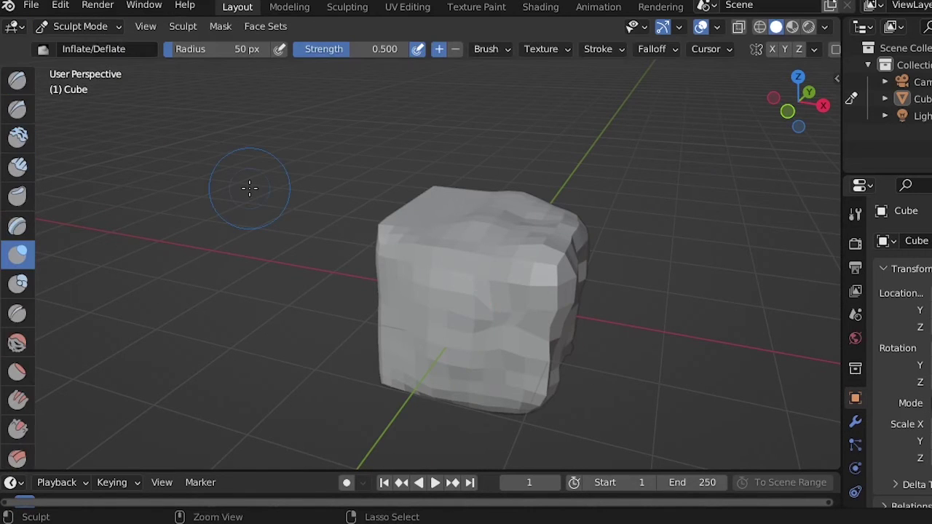
pyautogui.hotkey('ctrl', 'z')
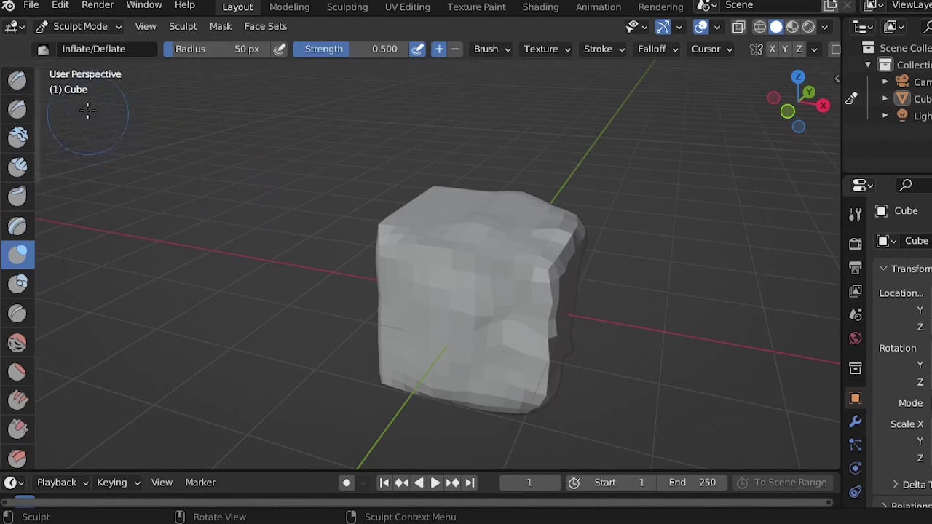
pyautogui.click(58, 27)
pyautogui.click(76, 42)
pyautogui.scroll(-4, 496, 257)
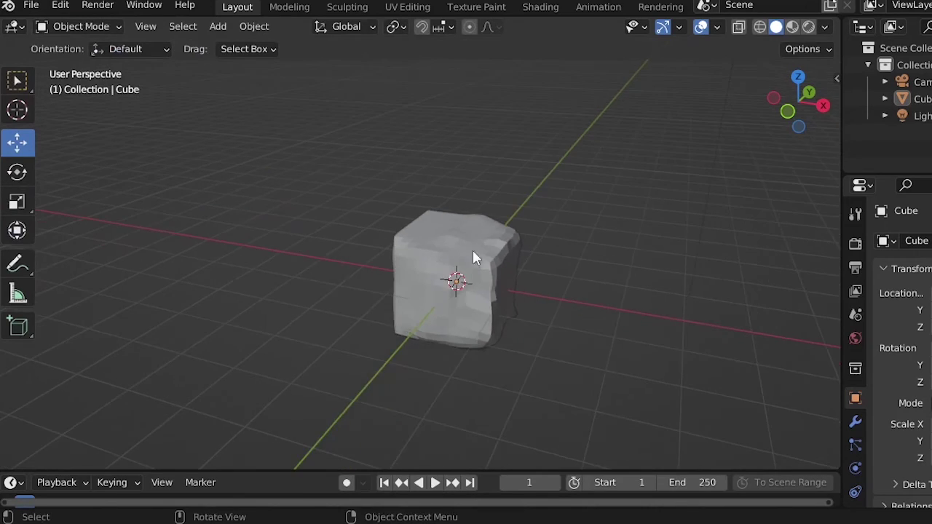
pyautogui.moveTo(476, 258); pyautogui.dragTo(529, 296, button='middle')
pyautogui.scroll(4, 523, 295)
pyautogui.moveTo(318, 282); pyautogui.dragTo(481, 292, button='middle')
pyautogui.click(481, 291)
pyautogui.moveTo(558, 366); pyautogui.dragTo(568, 309, button='middle')
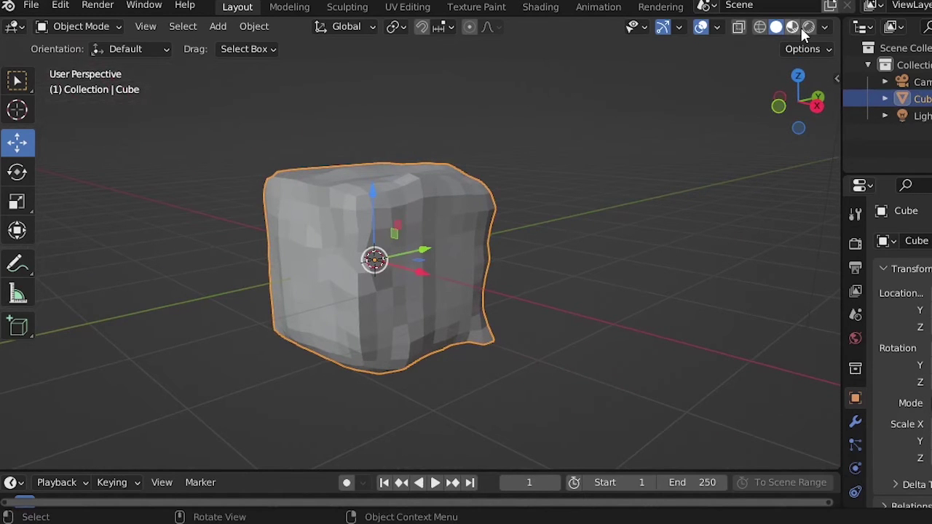
pyautogui.click(763, 29)
pyautogui.moveTo(89, 191)
pyautogui.mouseDown(button='middle')
pyautogui.moveTo(256, 203)
pyautogui.moveTo(228, 117)
pyautogui.moveTo(140, 189)
pyautogui.mouseUp(button='middle')
pyautogui.scroll(4, 140, 189)
pyautogui.moveTo(483, 248); pyautogui.dragTo(491, 227, button='middle')
pyautogui.scroll(-3, 491, 227)
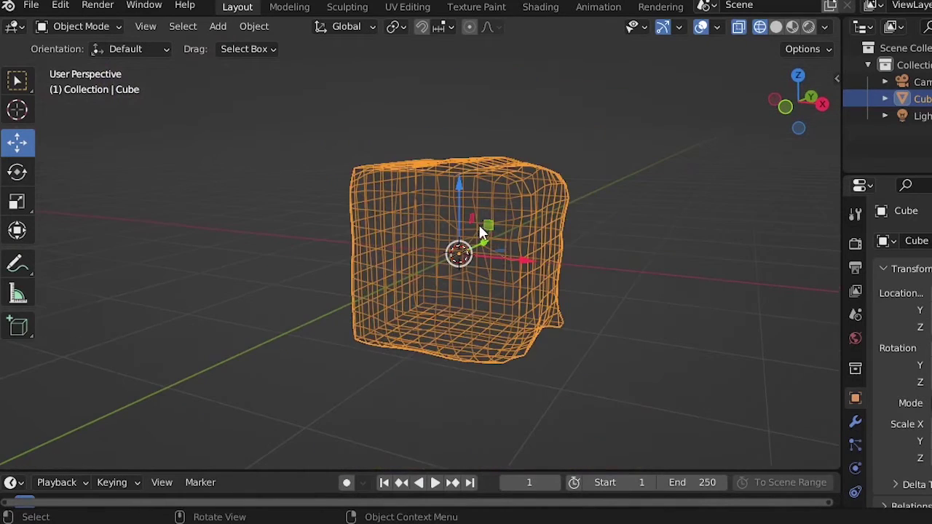
pyautogui.click(644, 290)
pyautogui.click(776, 27)
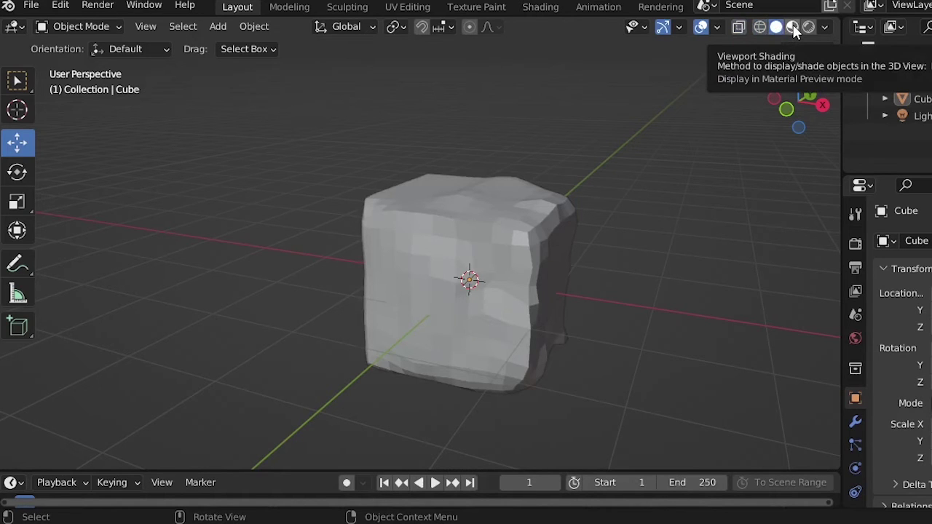
# Switch the viewport to Material Preview, select the cube, and open its Material Properties
pyautogui.click(793, 27)
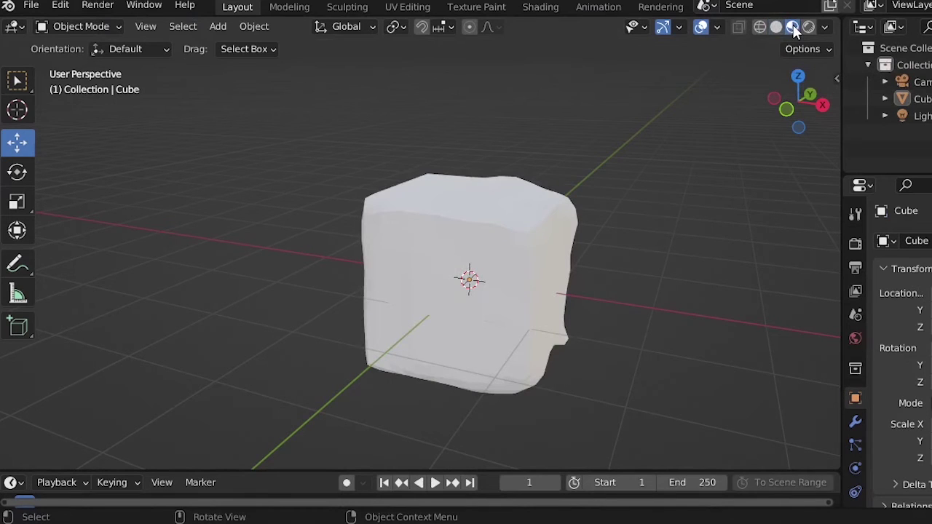
pyautogui.click(534, 244)
pyautogui.moveTo(689, 293); pyautogui.dragTo(597, 386, button='middle')
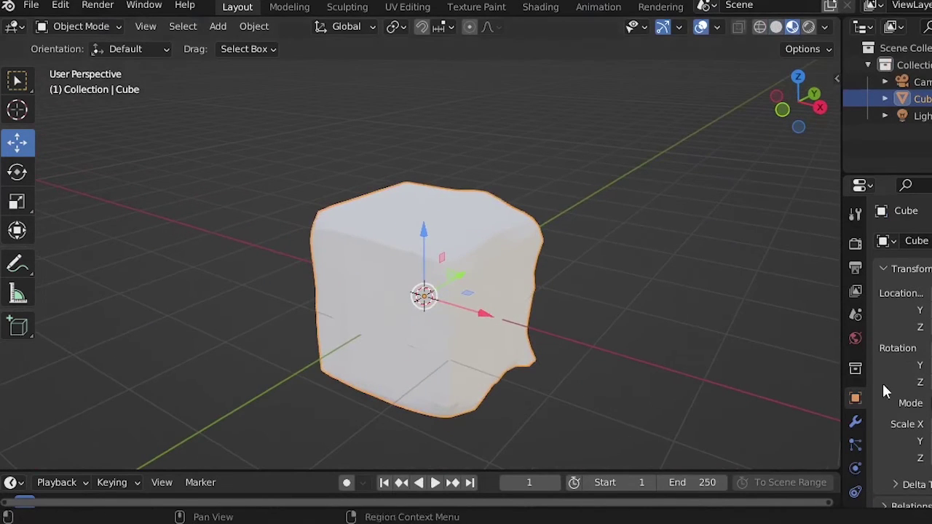
pyautogui.scroll(-3, 858, 293)
pyautogui.scroll(-1, 859, 298)
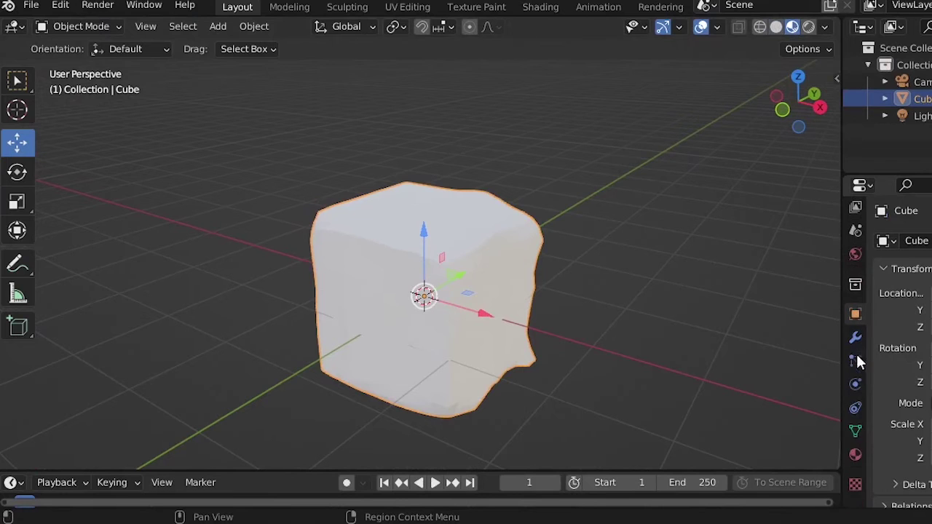
pyautogui.click(856, 459)
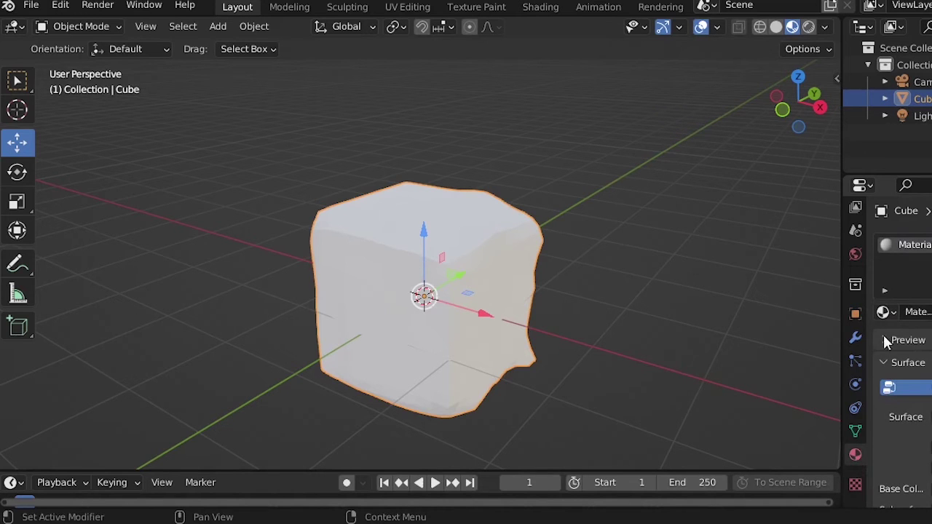